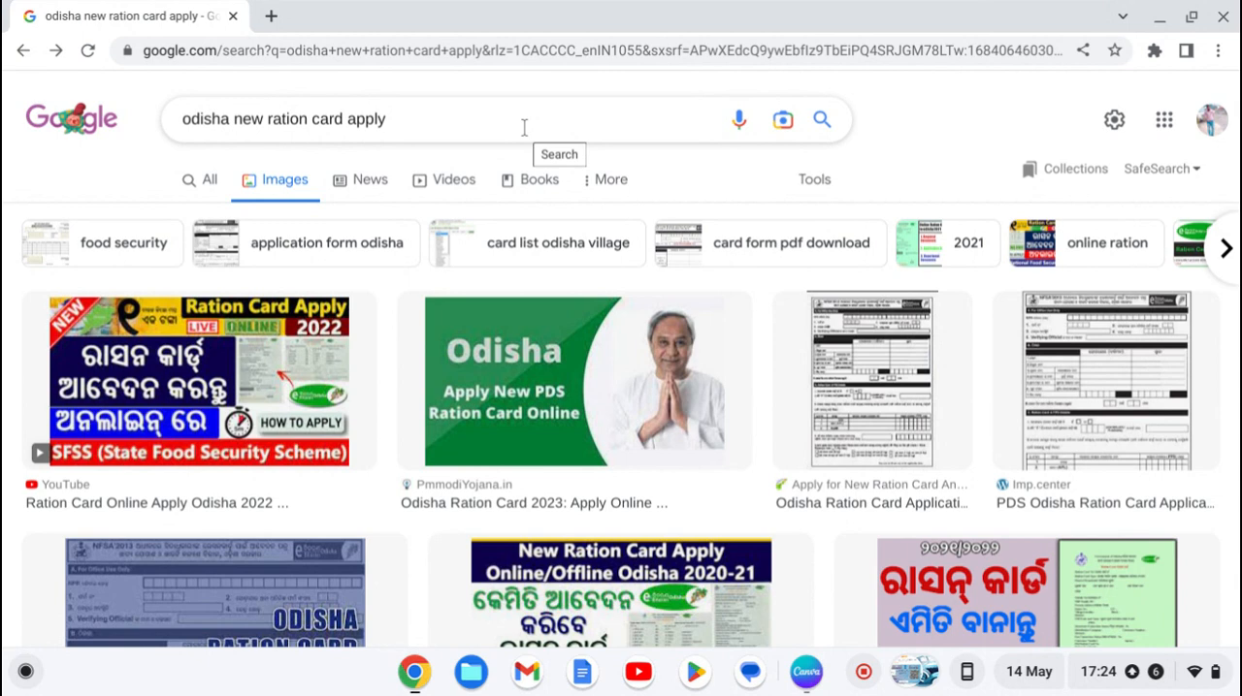
{"action": "scroll", "coordinate": [524, 127], "scroll_direction": "down", "scroll_amount": 4}
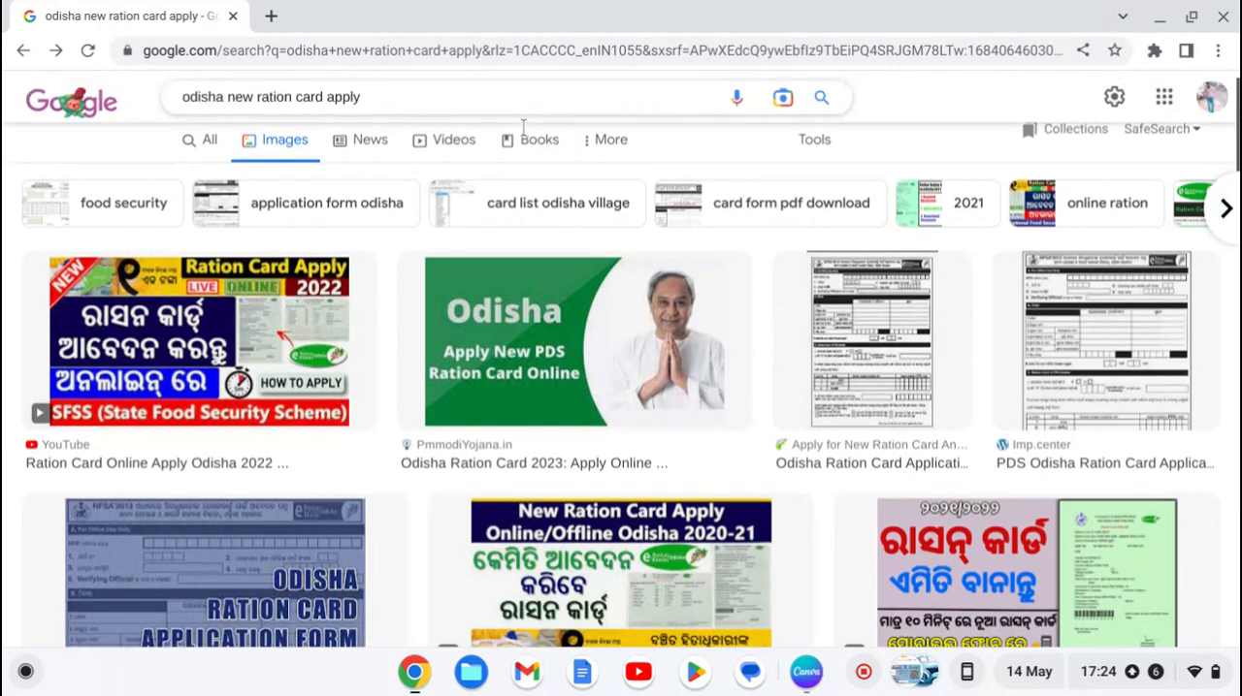
{"action": "scroll", "coordinate": [524, 127], "scroll_direction": "up", "scroll_amount": 4}
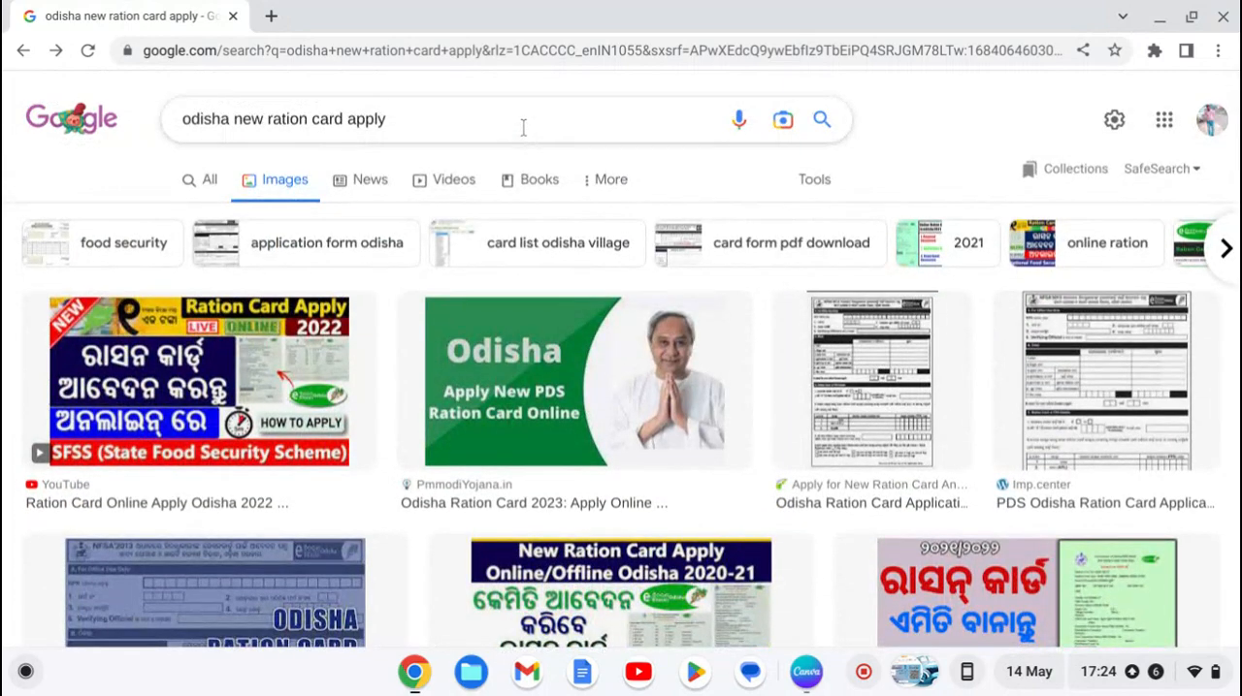
{"action": "left_click", "coordinate": [211, 190]}
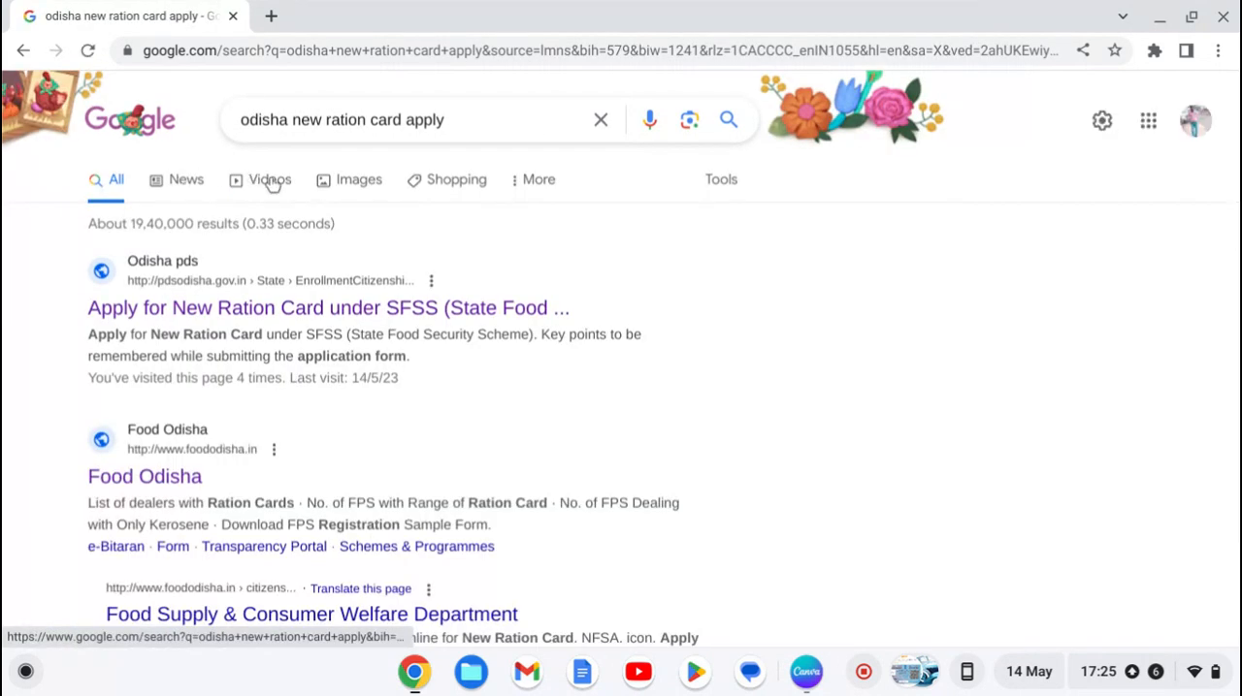
{"action": "left_click", "coordinate": [271, 184]}
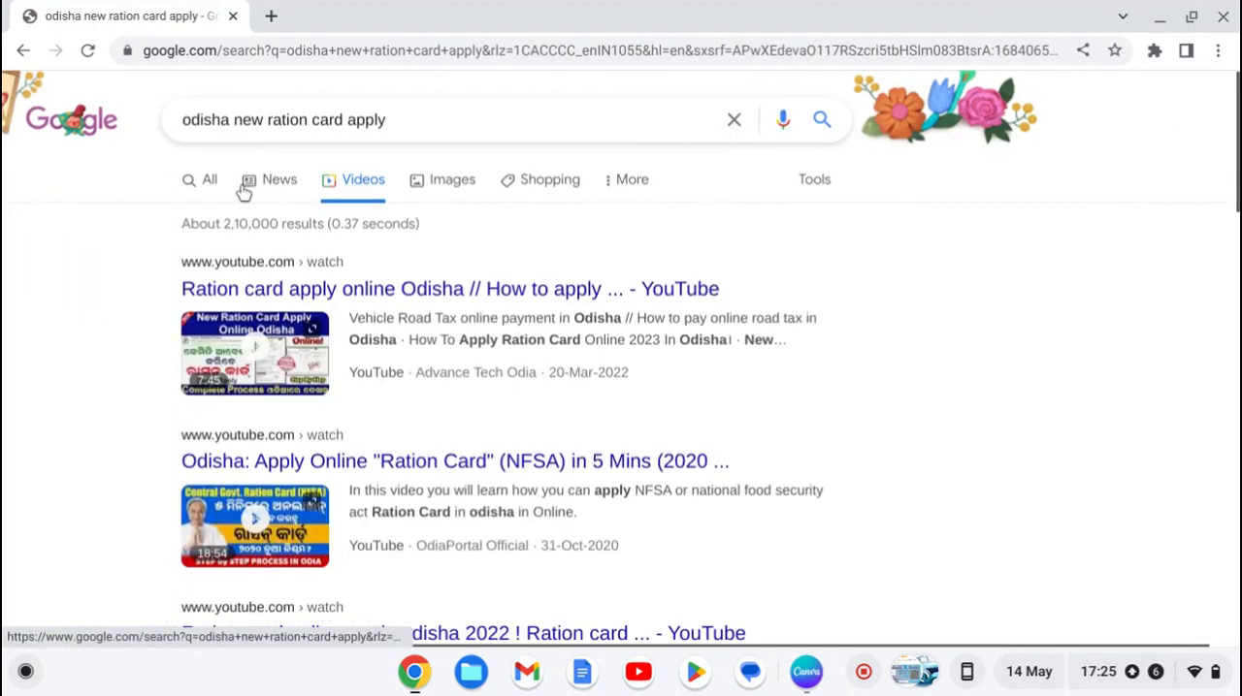
{"action": "left_click", "coordinate": [213, 182]}
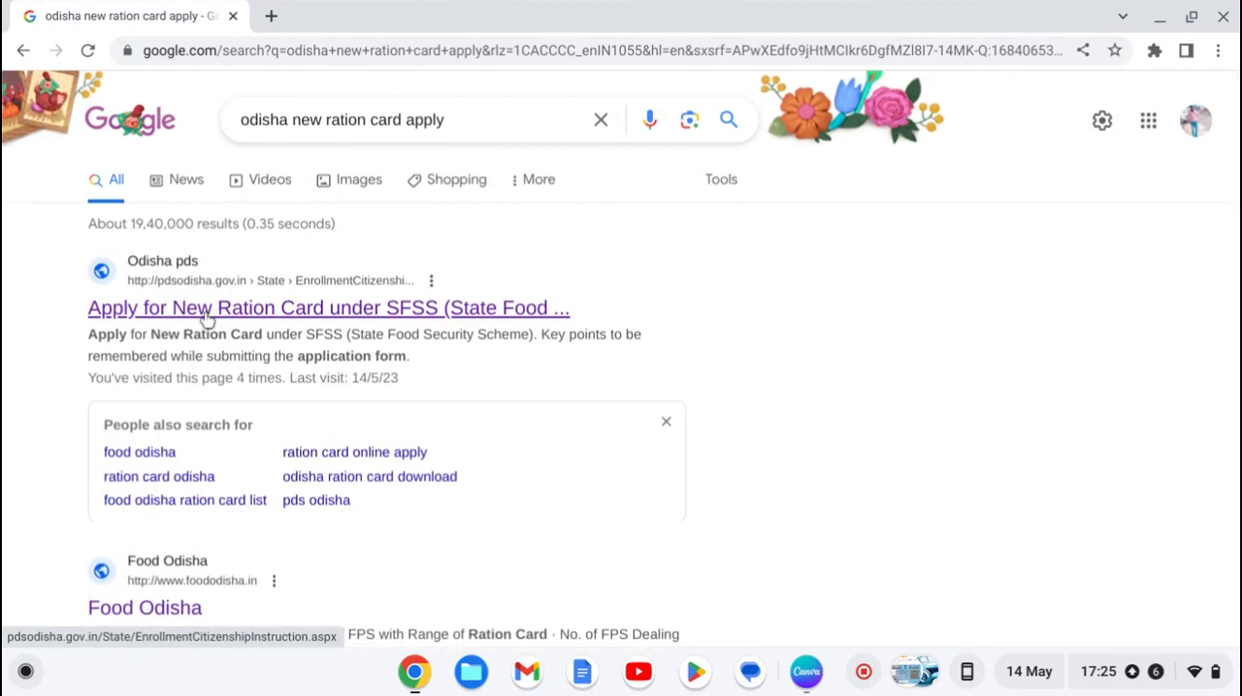
{"action": "left_click", "coordinate": [207, 319]}
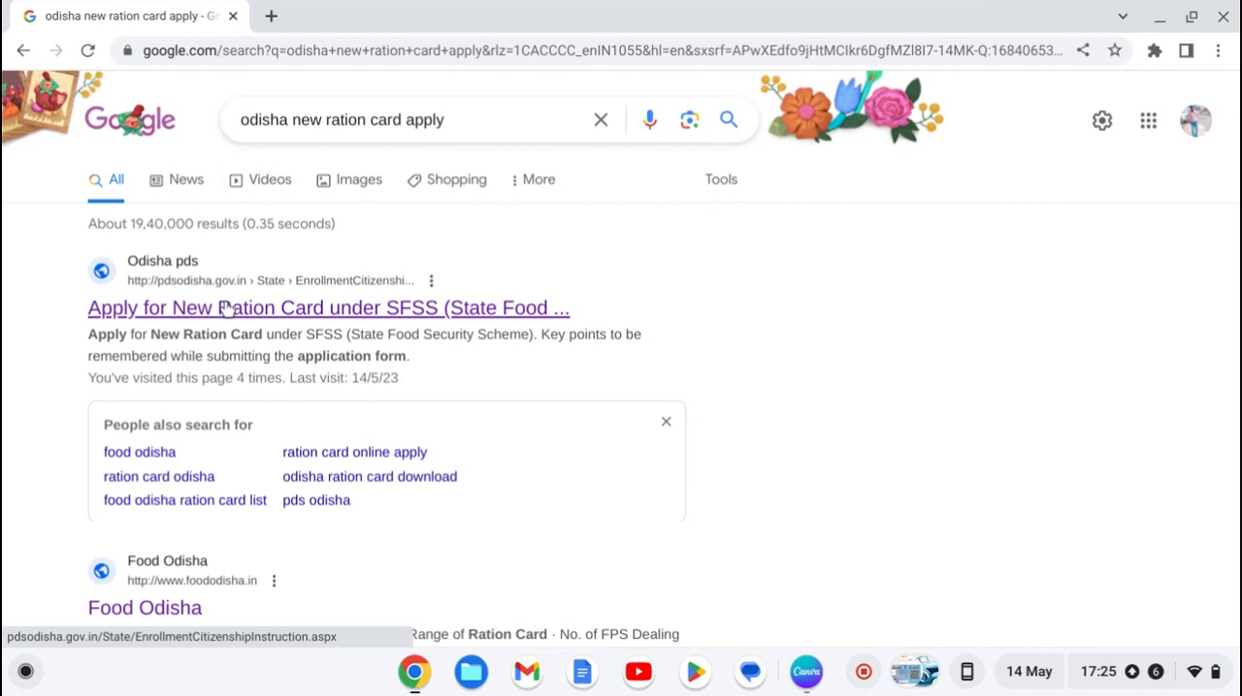
{"action": "left_click", "coordinate": [284, 310]}
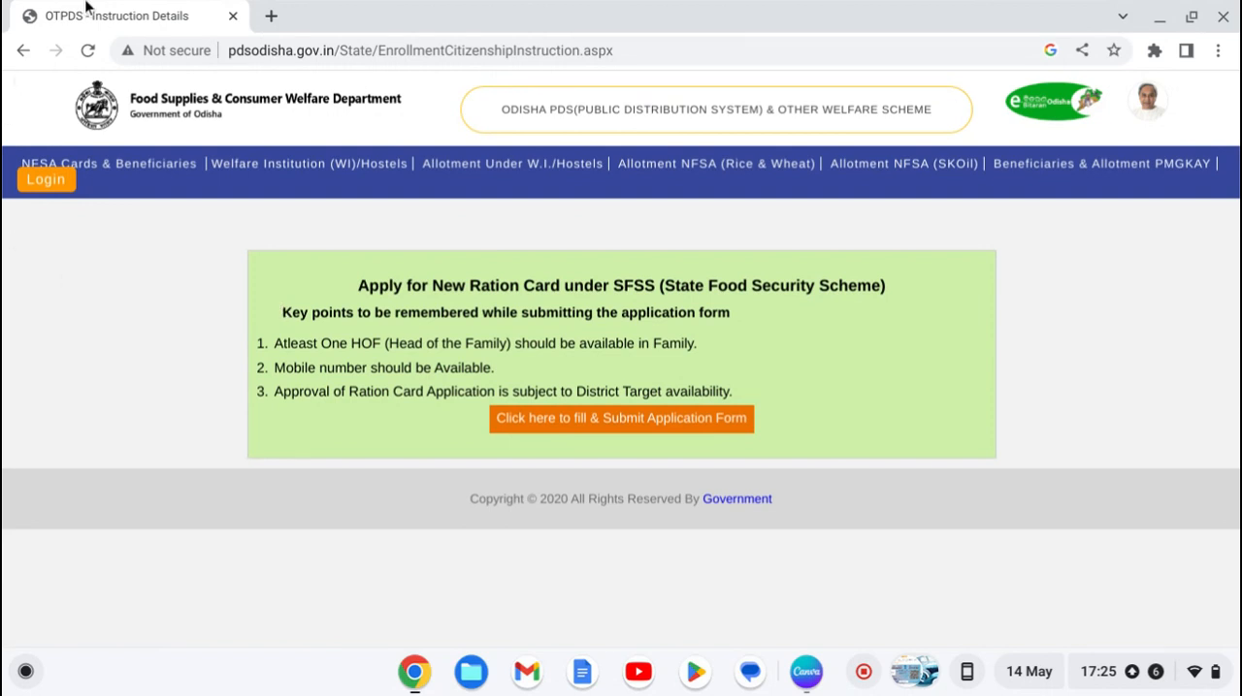
{"action": "left_click", "coordinate": [233, 17]}
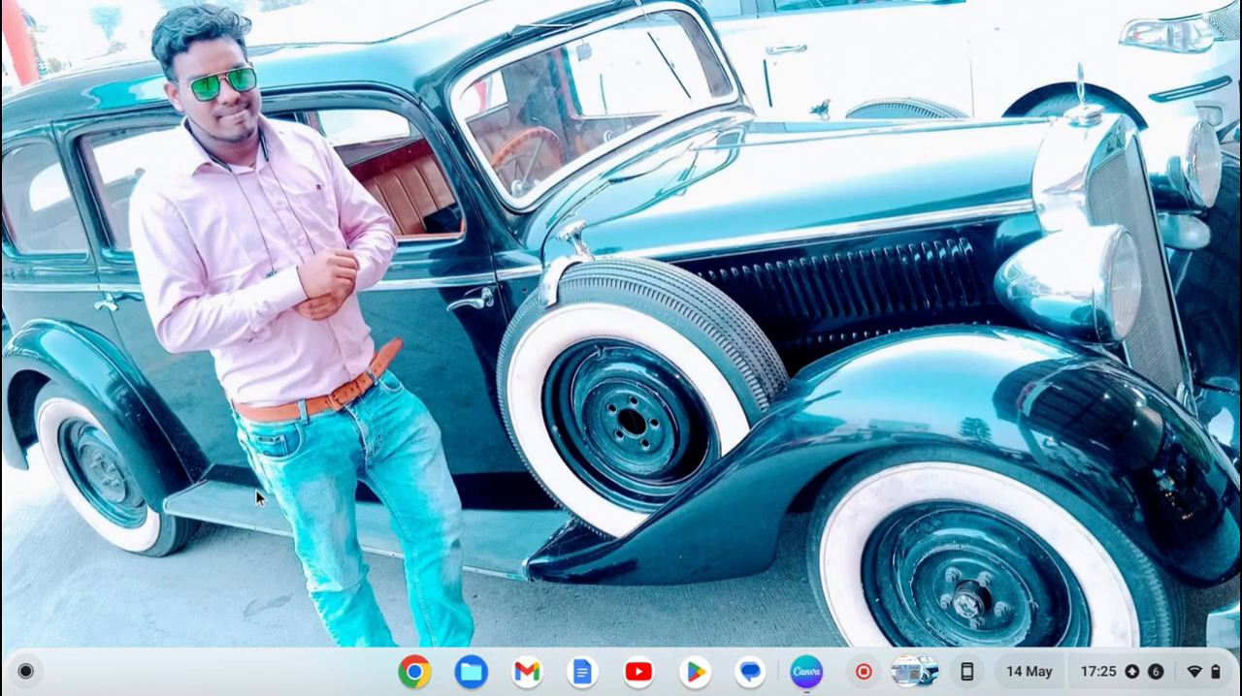
Step: Search Google for "odisha new ration card apply" and open the SFSS application form through the Odisha pds result
{"action": "left_click", "coordinate": [415, 673]}
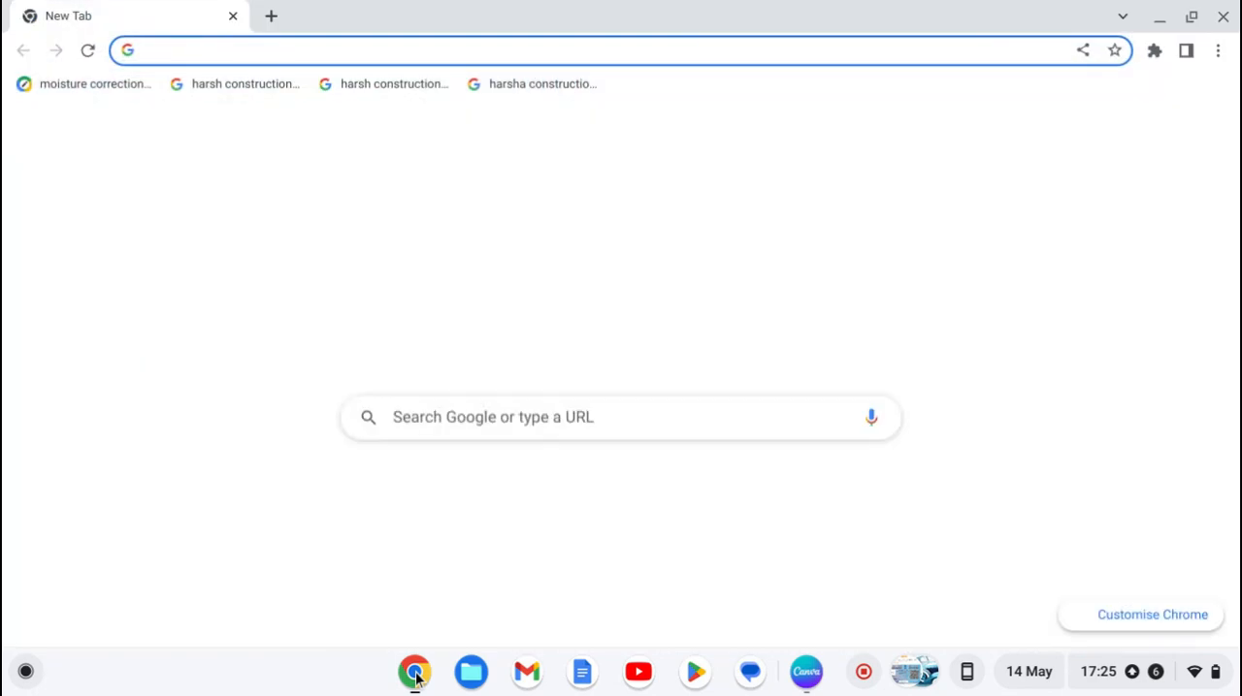
{"action": "left_click", "coordinate": [453, 409]}
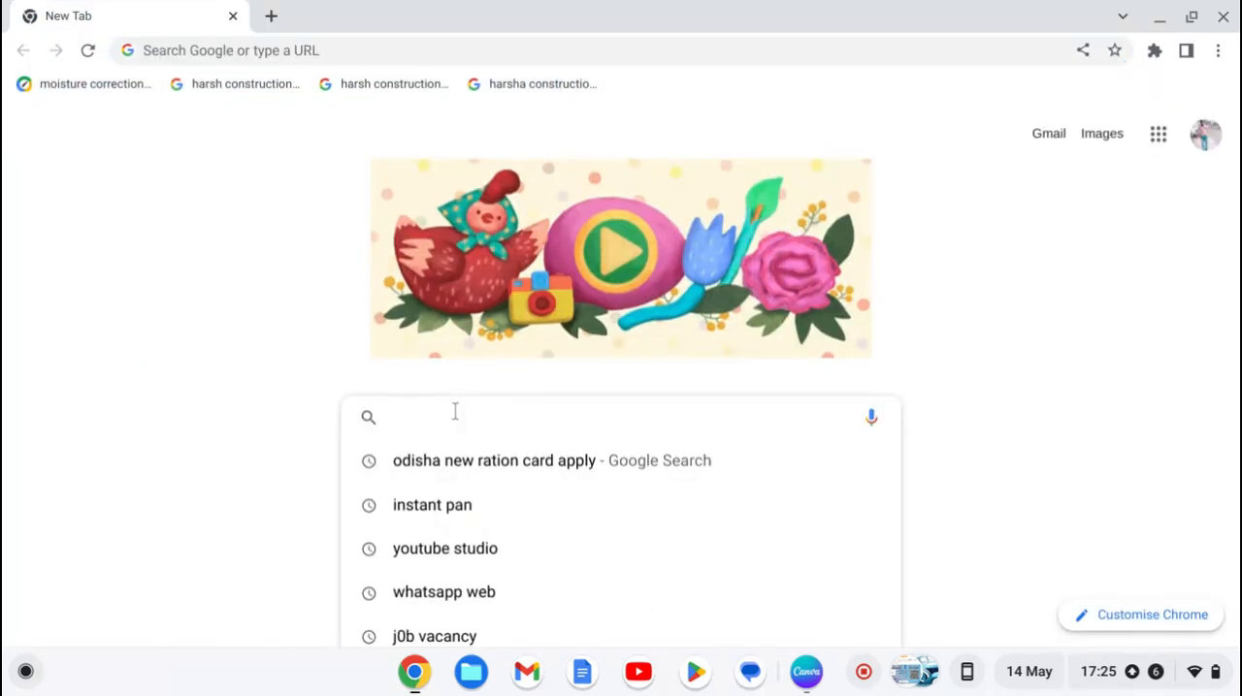
{"action": "left_click", "coordinate": [461, 480]}
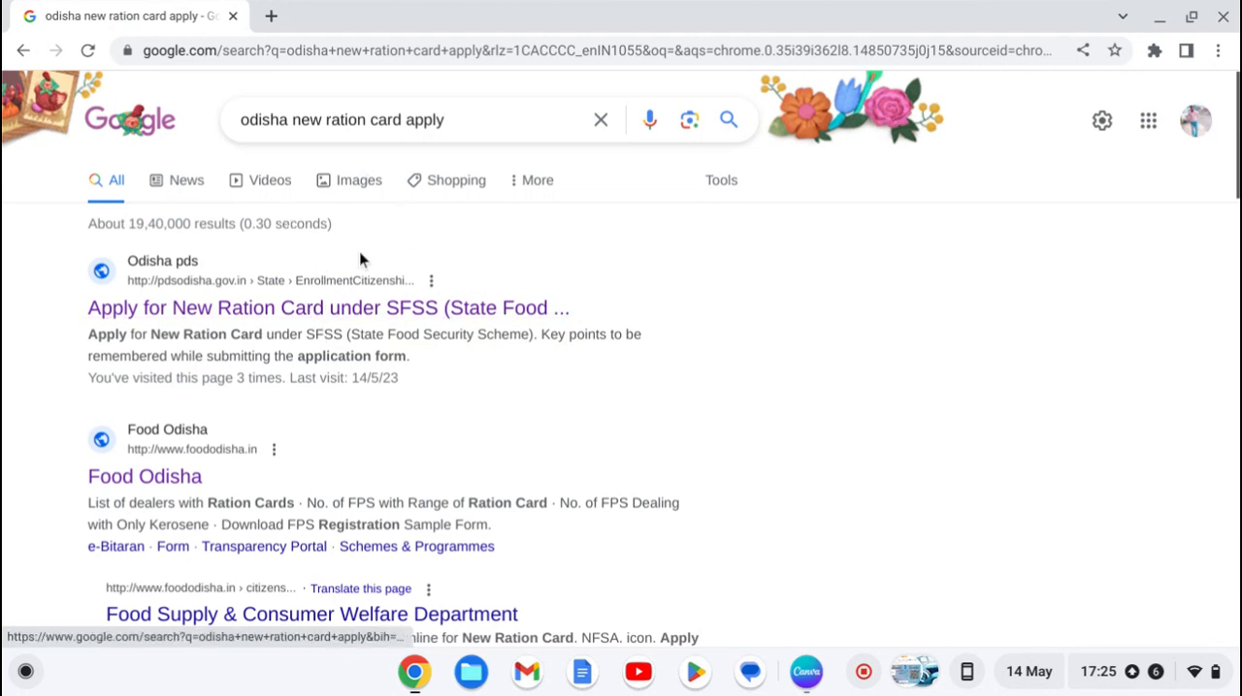
{"action": "left_click", "coordinate": [403, 317]}
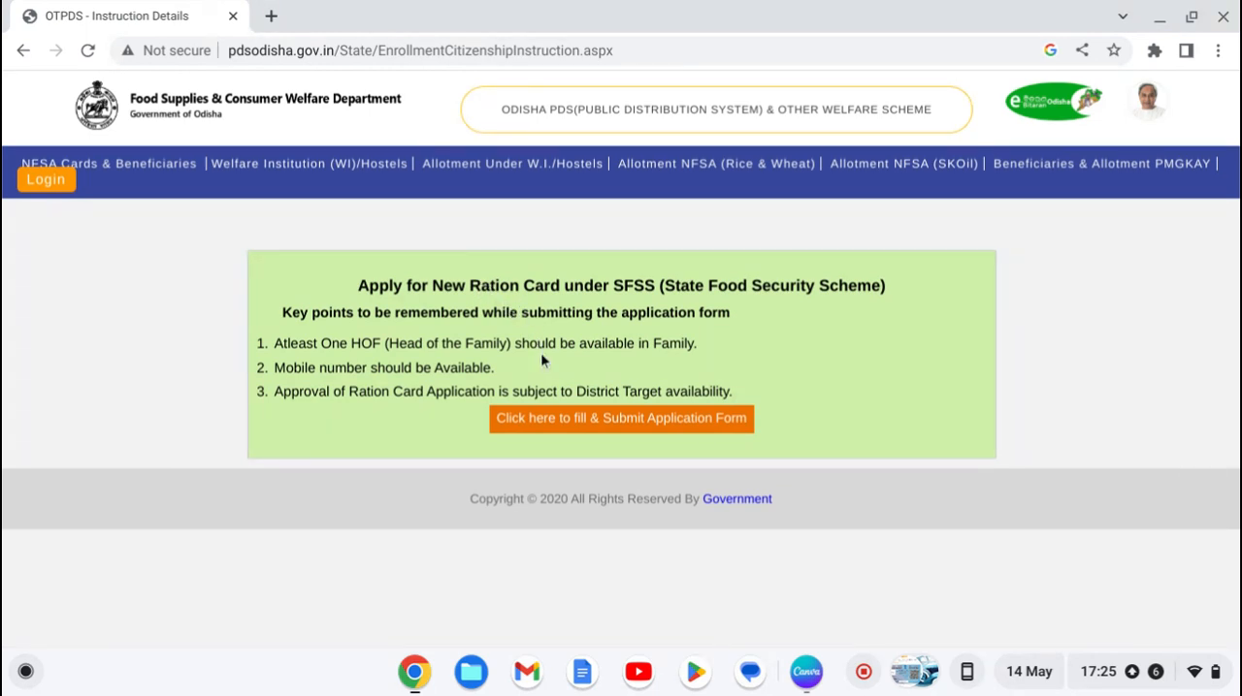
{"action": "left_click", "coordinate": [545, 419]}
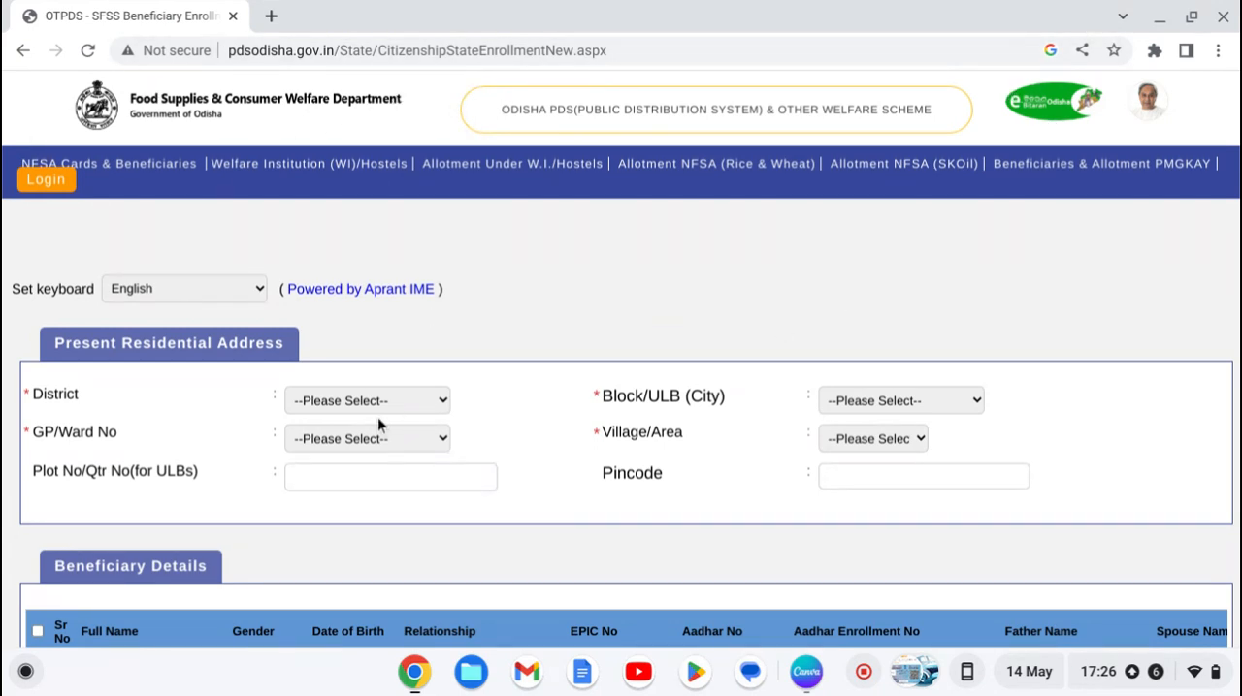
Step: Set the present residential address's district to KENDRAPARA and its Block/ULB to MAHAKALPARA
{"action": "left_click", "coordinate": [398, 399]}
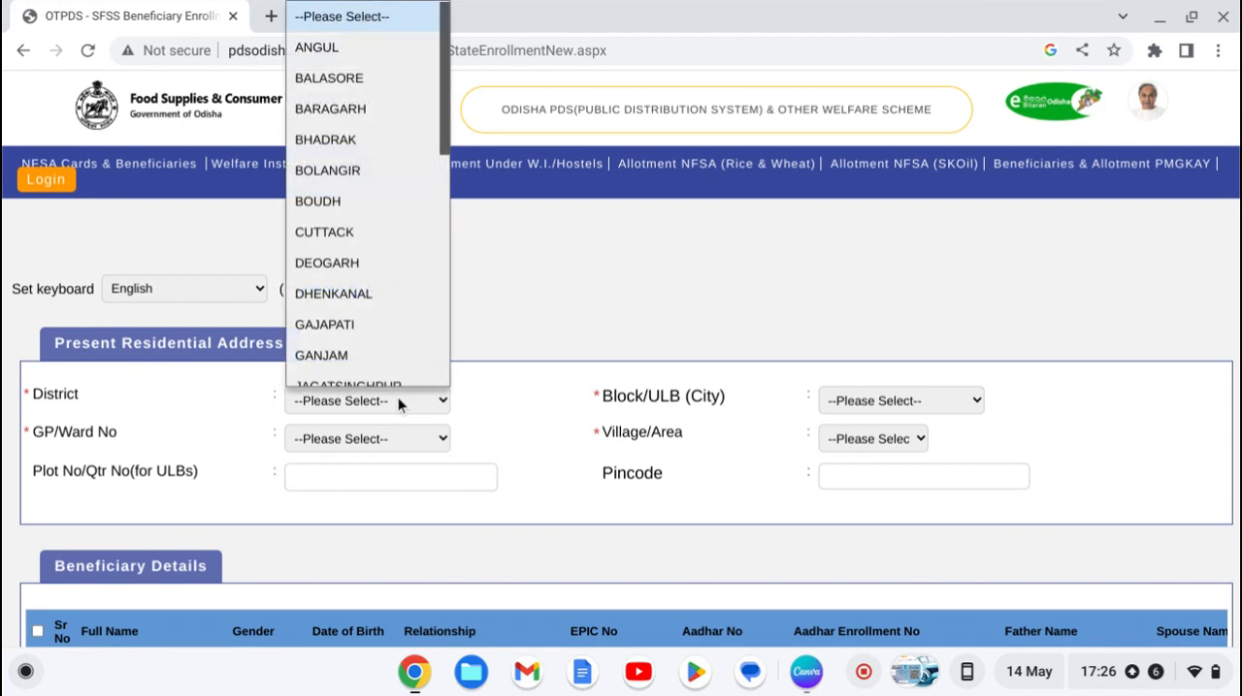
{"action": "key", "text": "k"}
{"action": "key", "text": "e"}
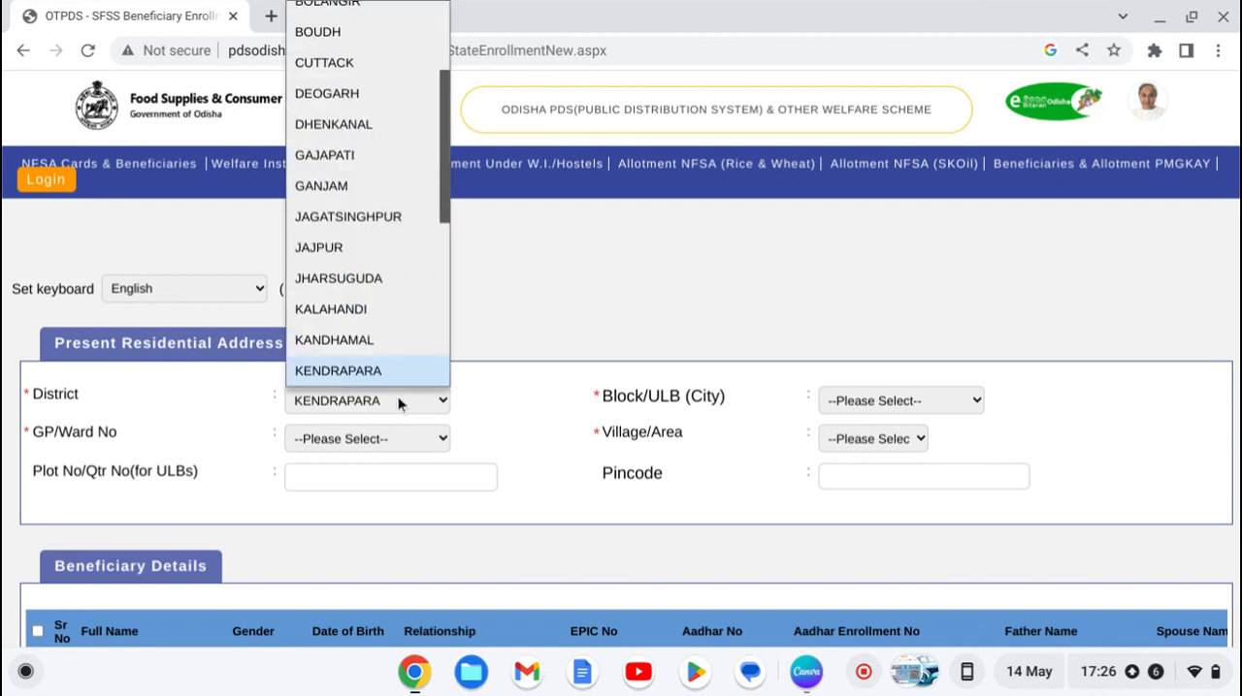
{"action": "scroll", "coordinate": [352, 373], "scroll_direction": "down", "scroll_amount": 4}
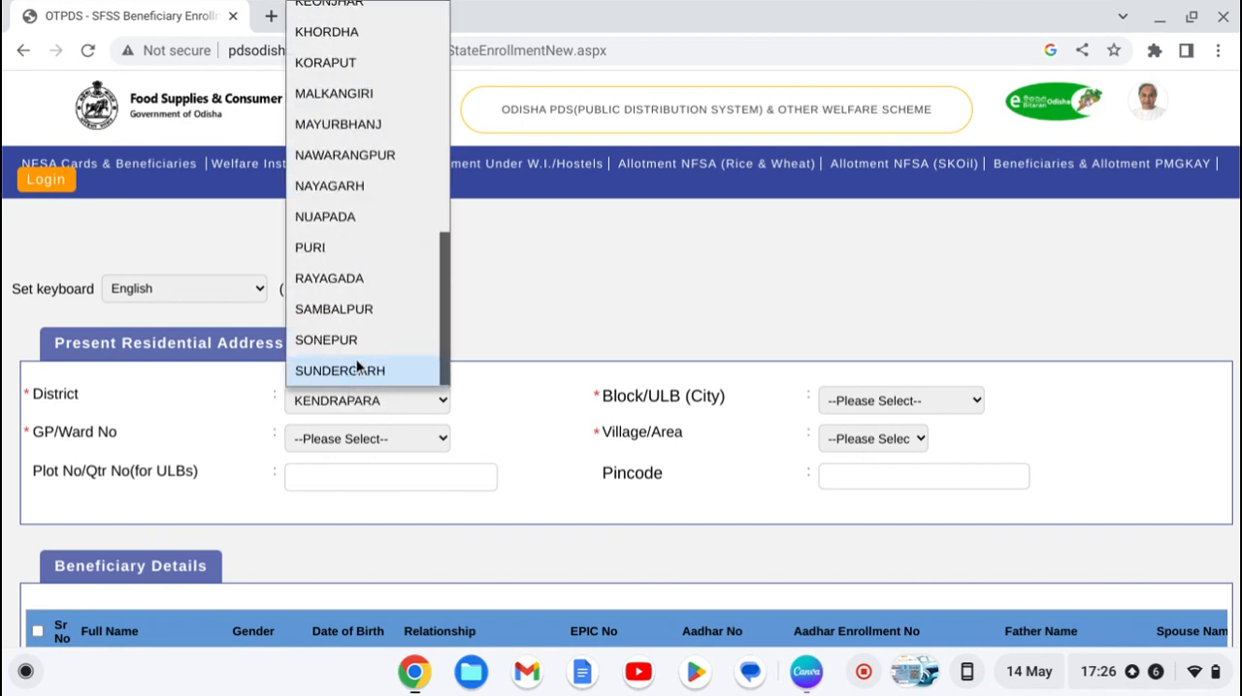
{"action": "left_click", "coordinate": [842, 399]}
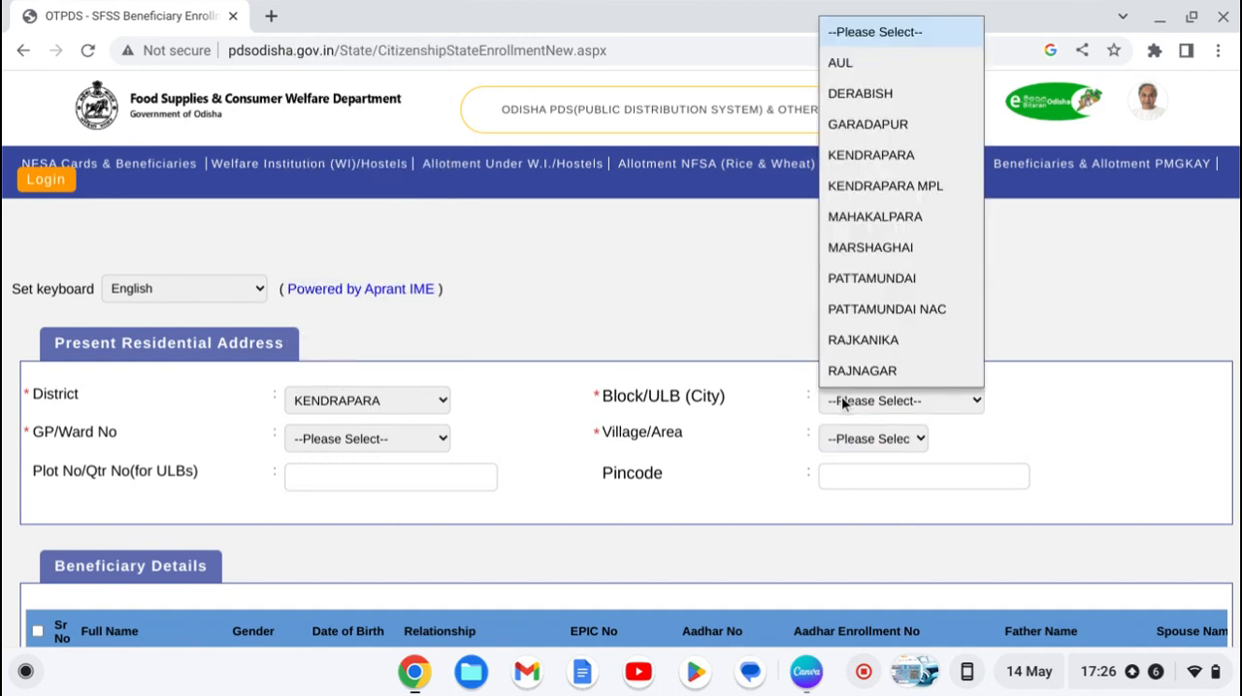
{"action": "key", "text": "m"}
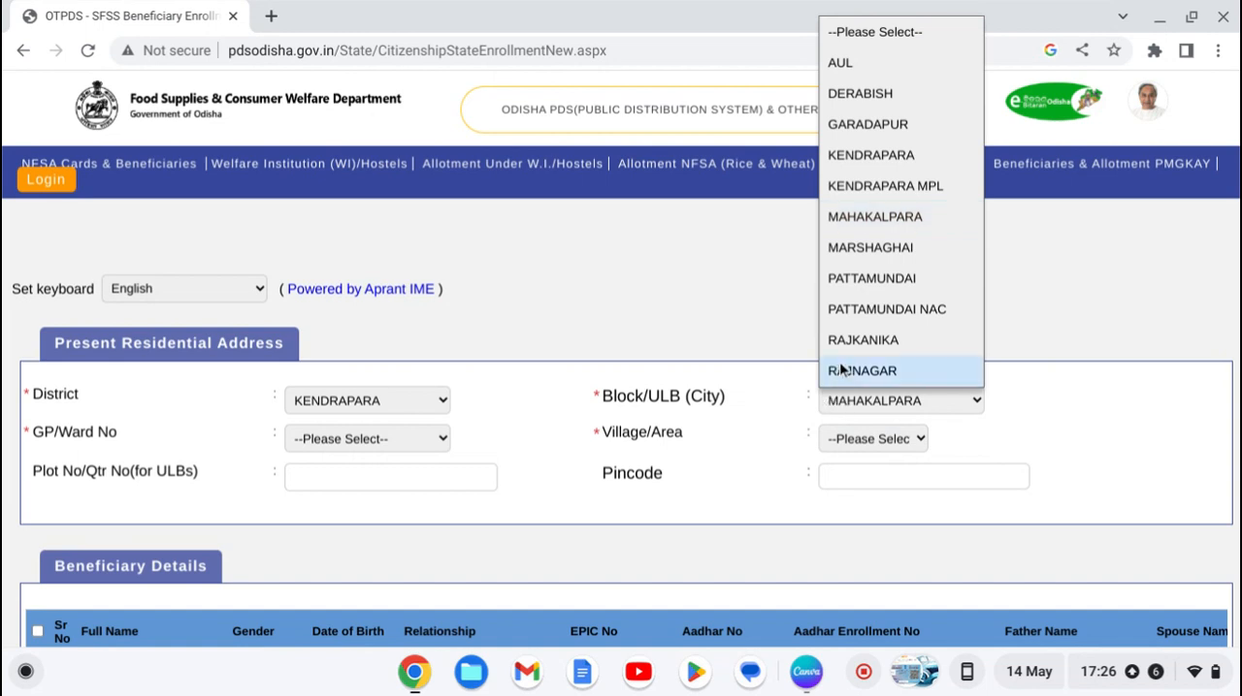
{"action": "left_click", "coordinate": [853, 214]}
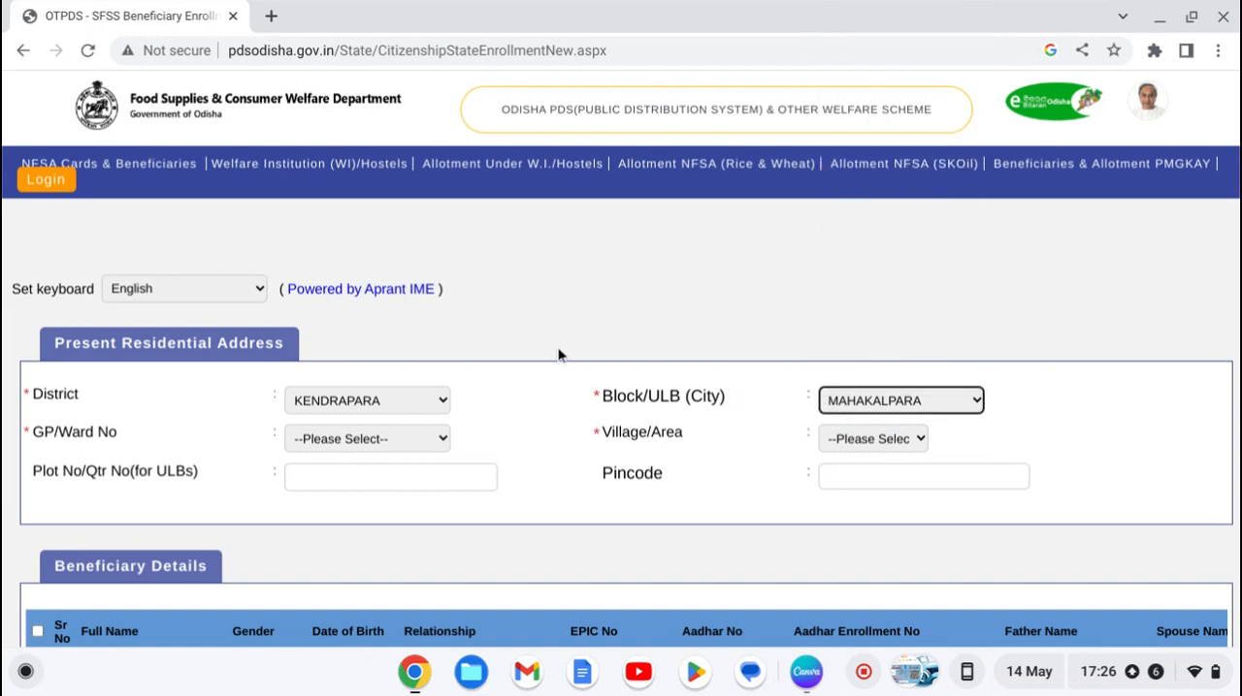
Step: Select the applicant's GP/Ward and Village/Area in the present residential address
{"action": "left_click", "coordinate": [428, 439]}
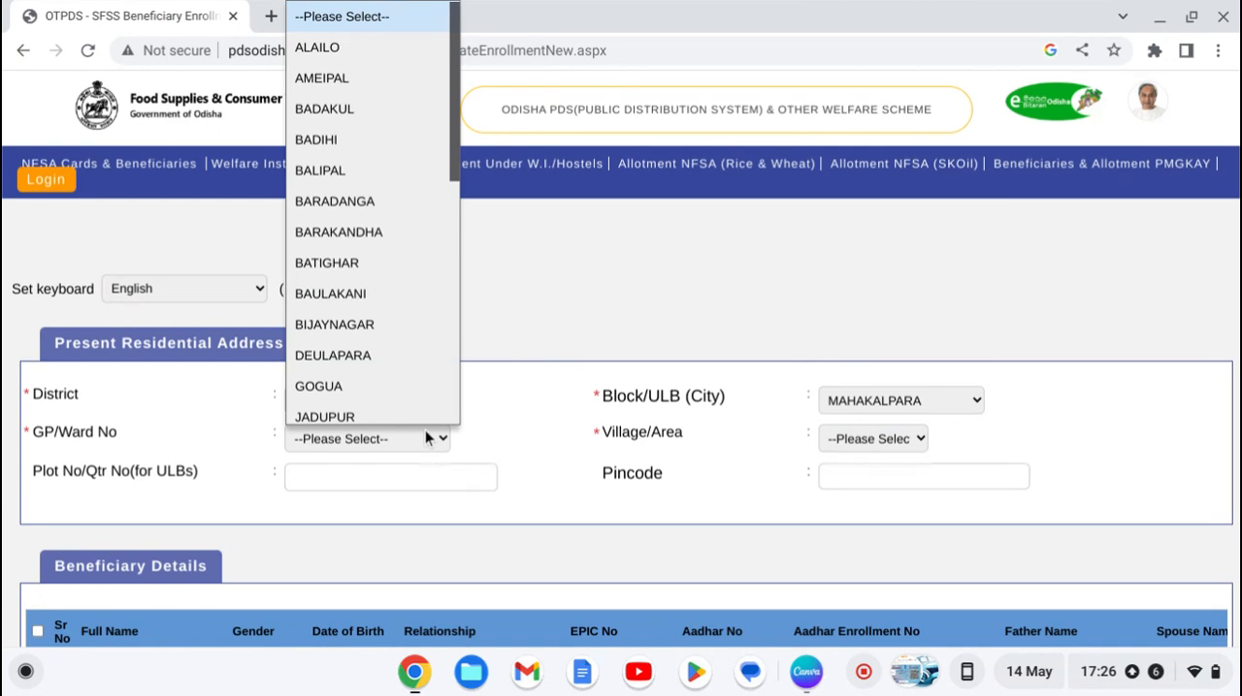
{"action": "key", "text": "m"}
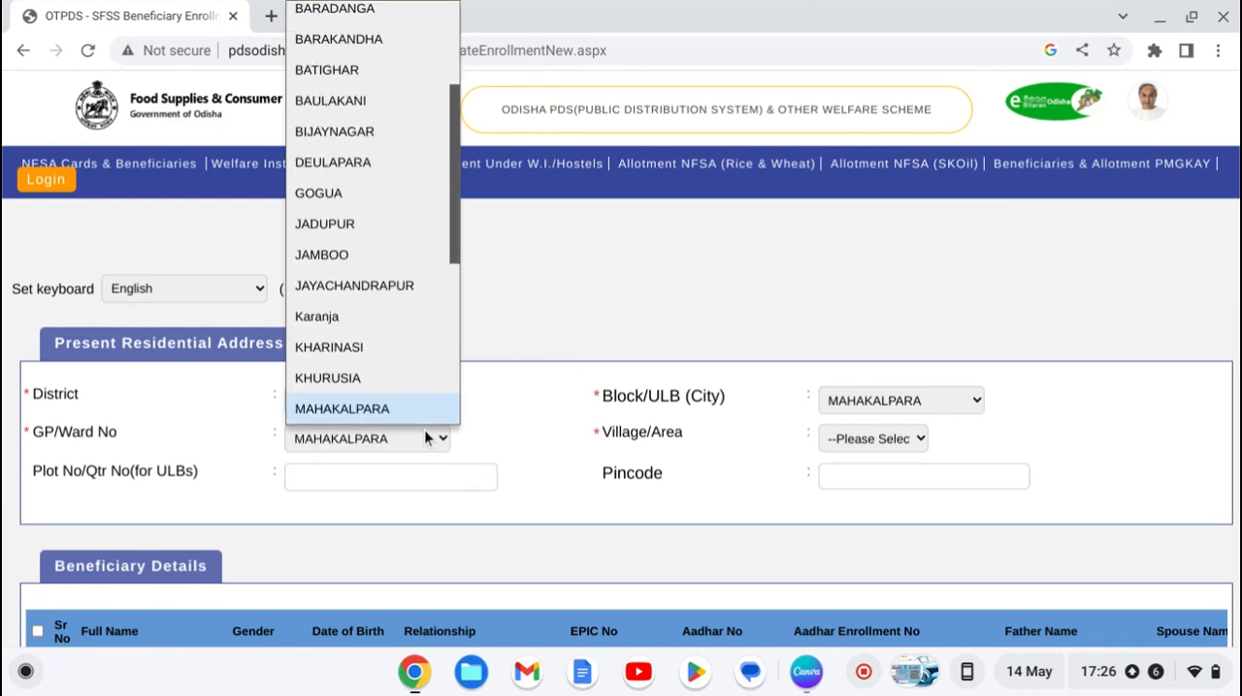
{"action": "key", "text": "m"}
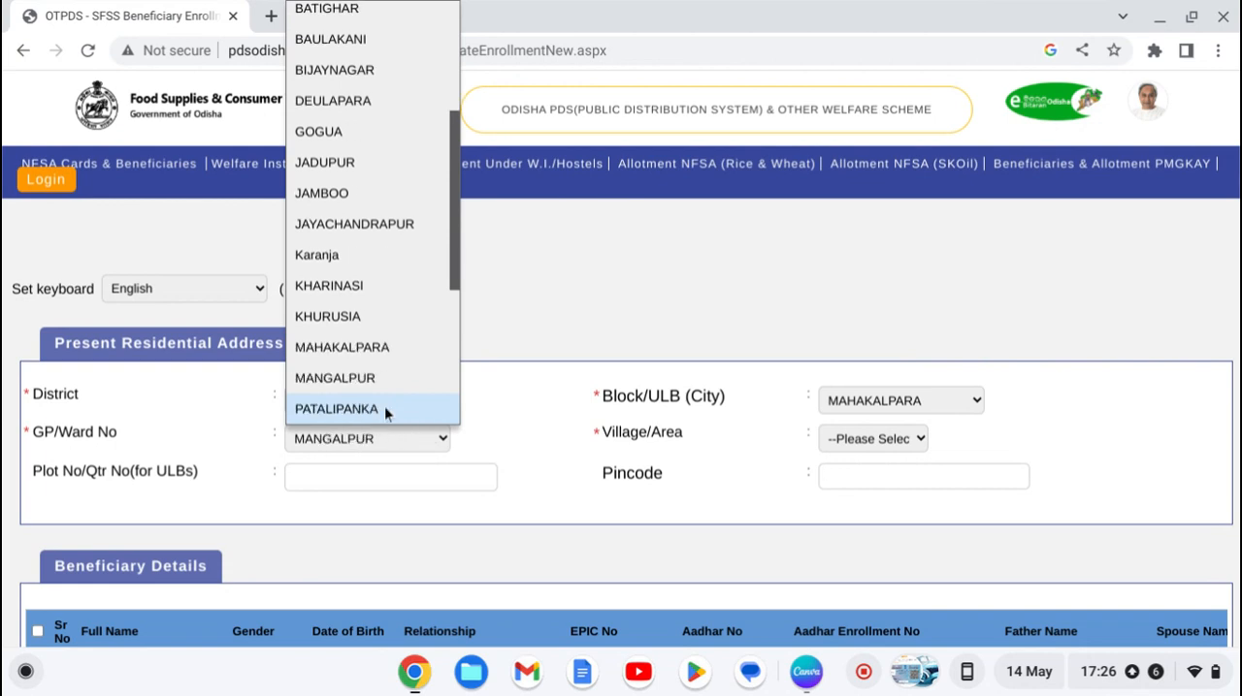
{"action": "left_click", "coordinate": [371, 391]}
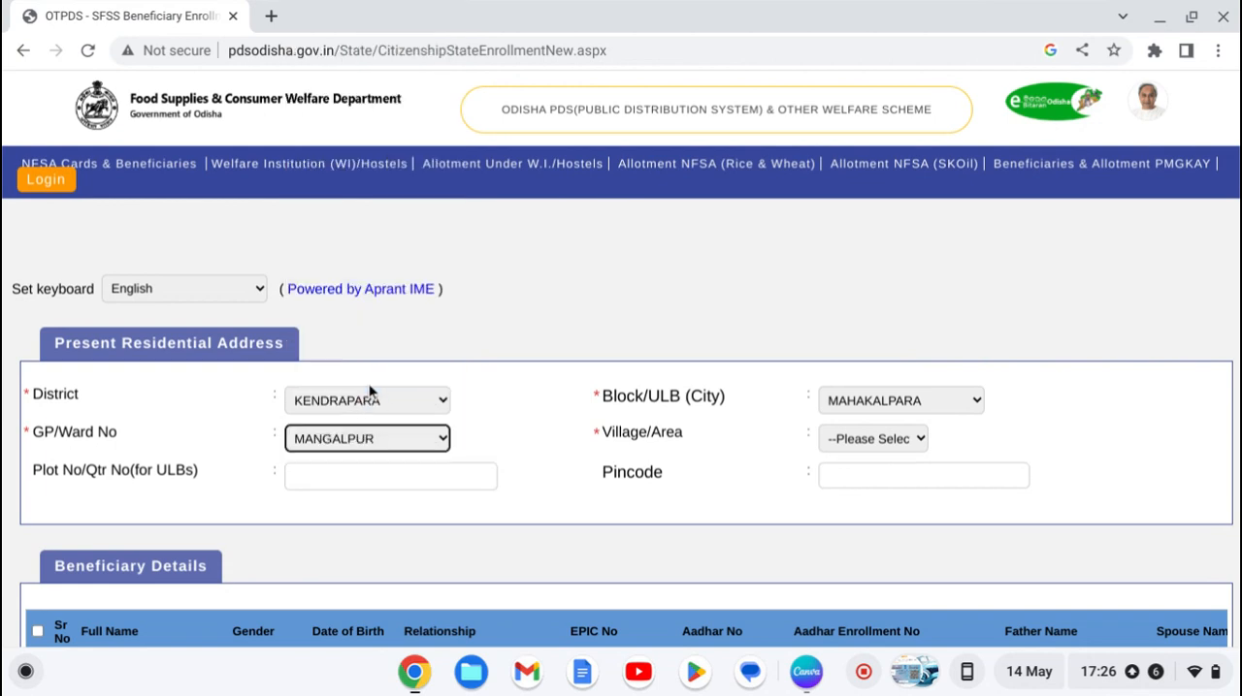
{"action": "left_click", "coordinate": [828, 435]}
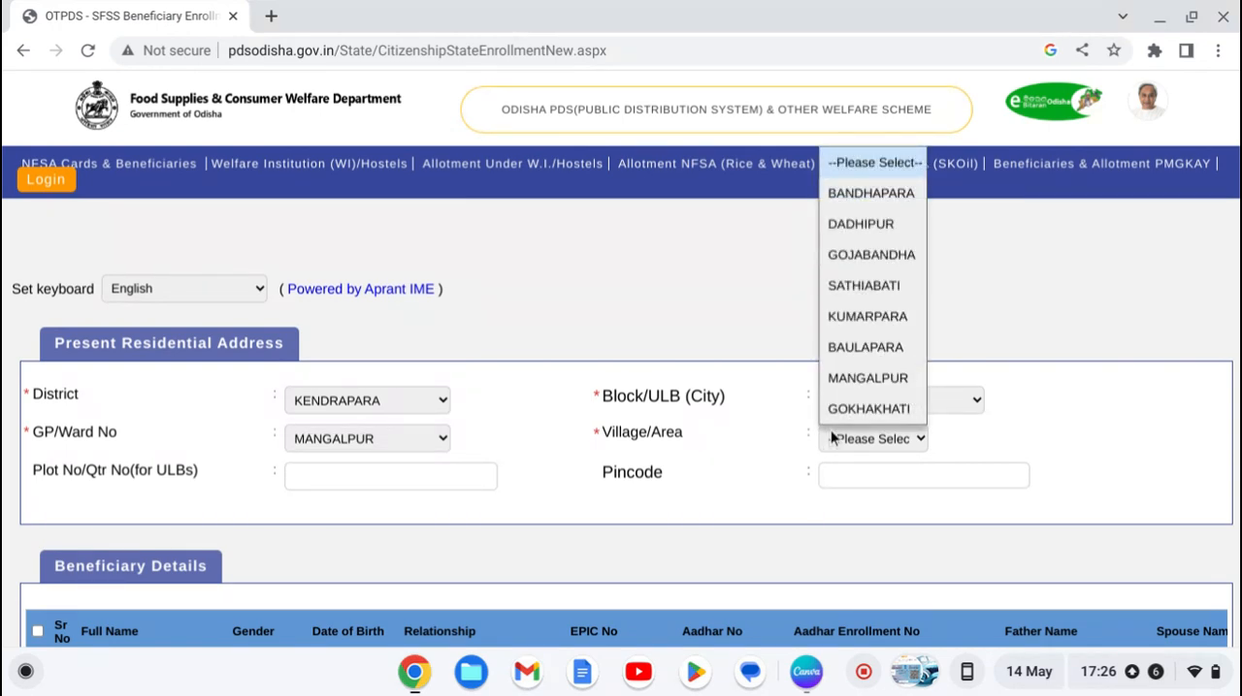
{"action": "key", "text": "d"}
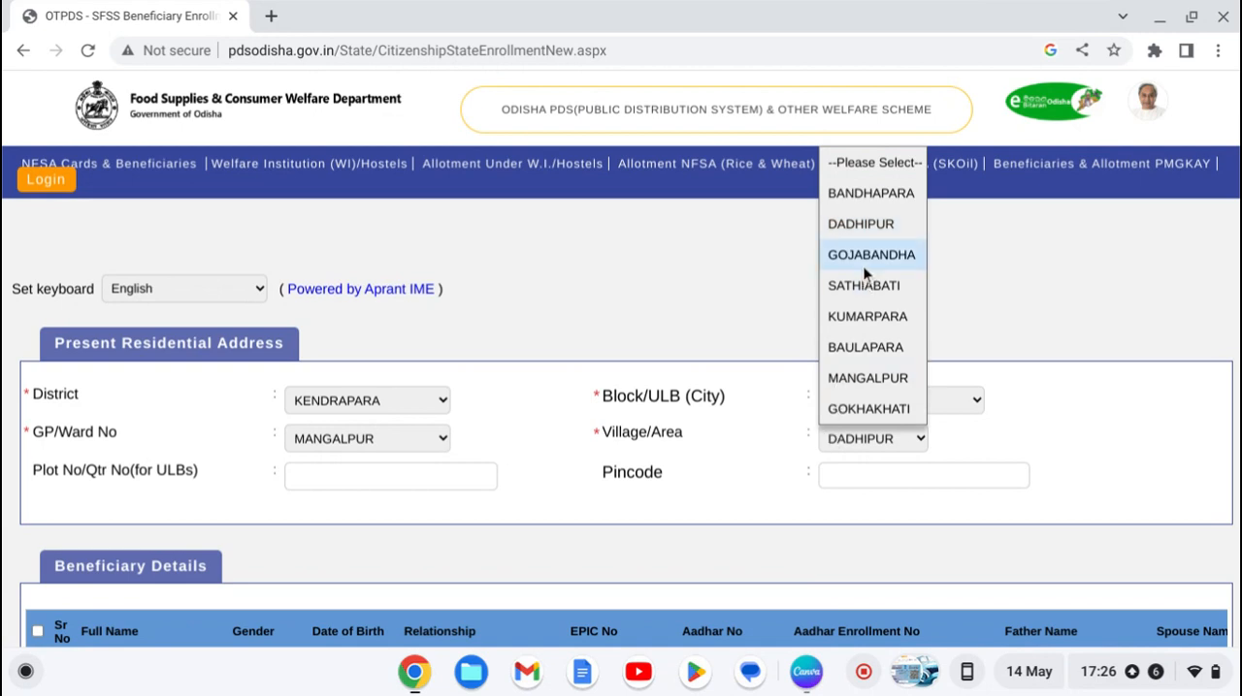
{"action": "left_click", "coordinate": [852, 233]}
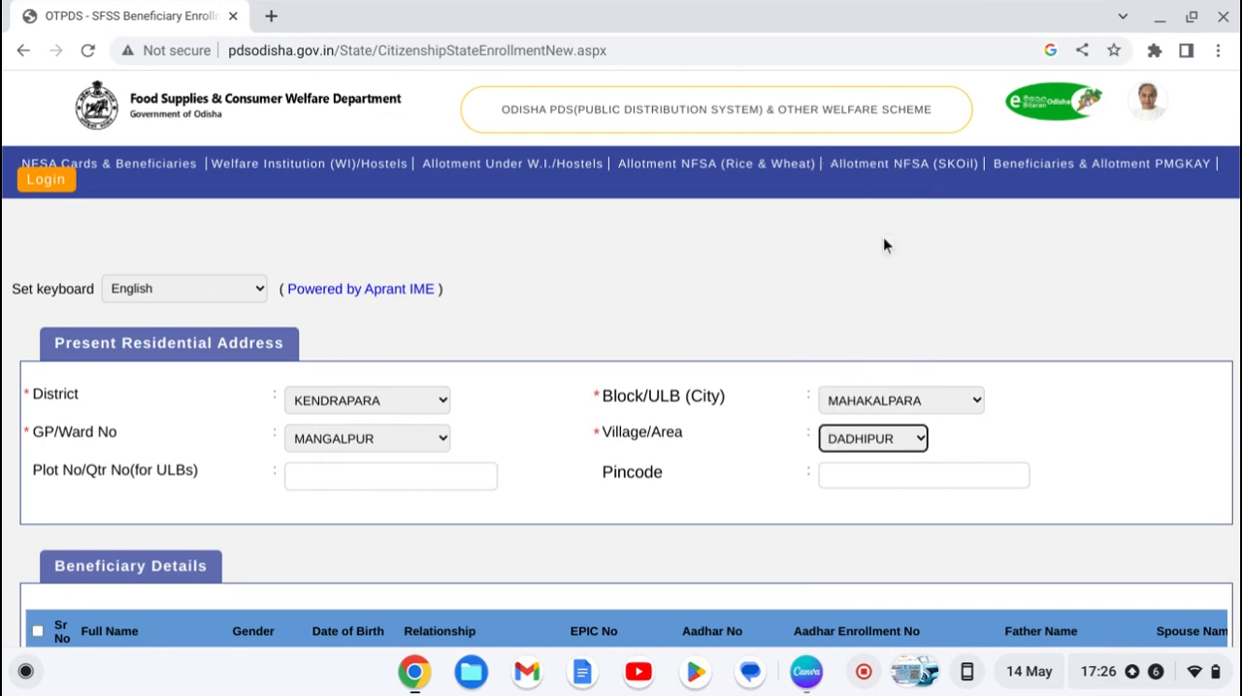
Step: Enter the applicant's pincode in the present residential address and leave the plot number blank
{"action": "left_click", "coordinate": [894, 484]}
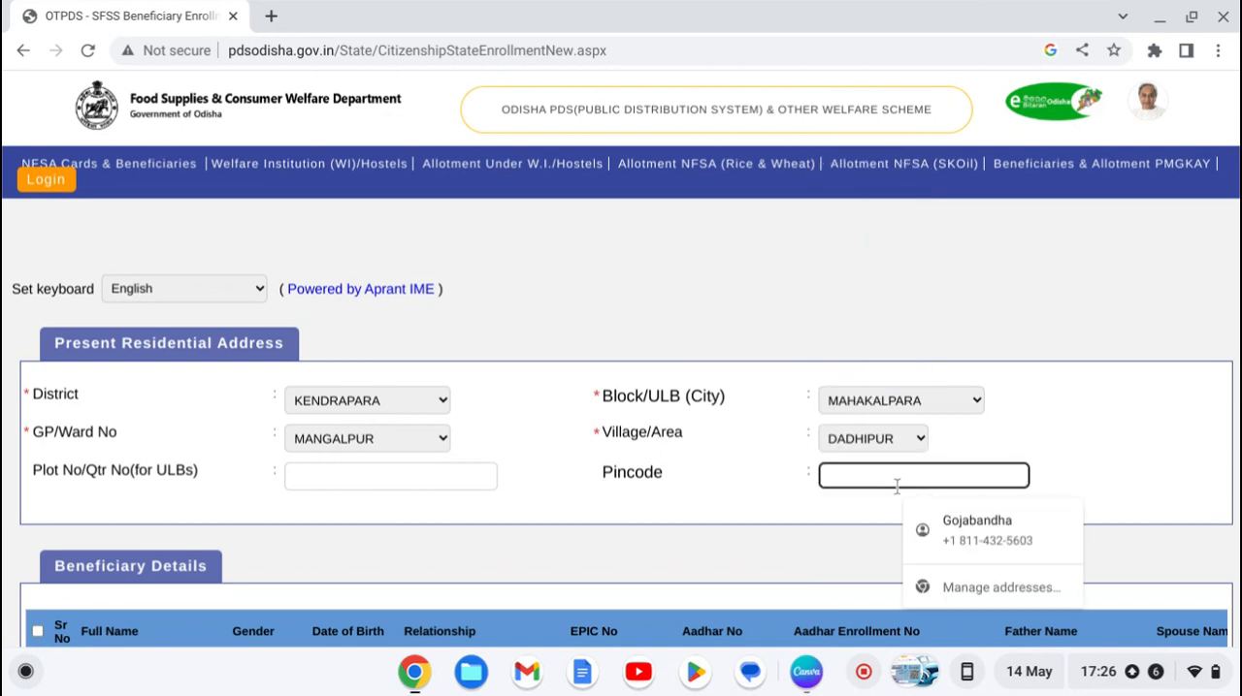
{"action": "type", "text": "754"}
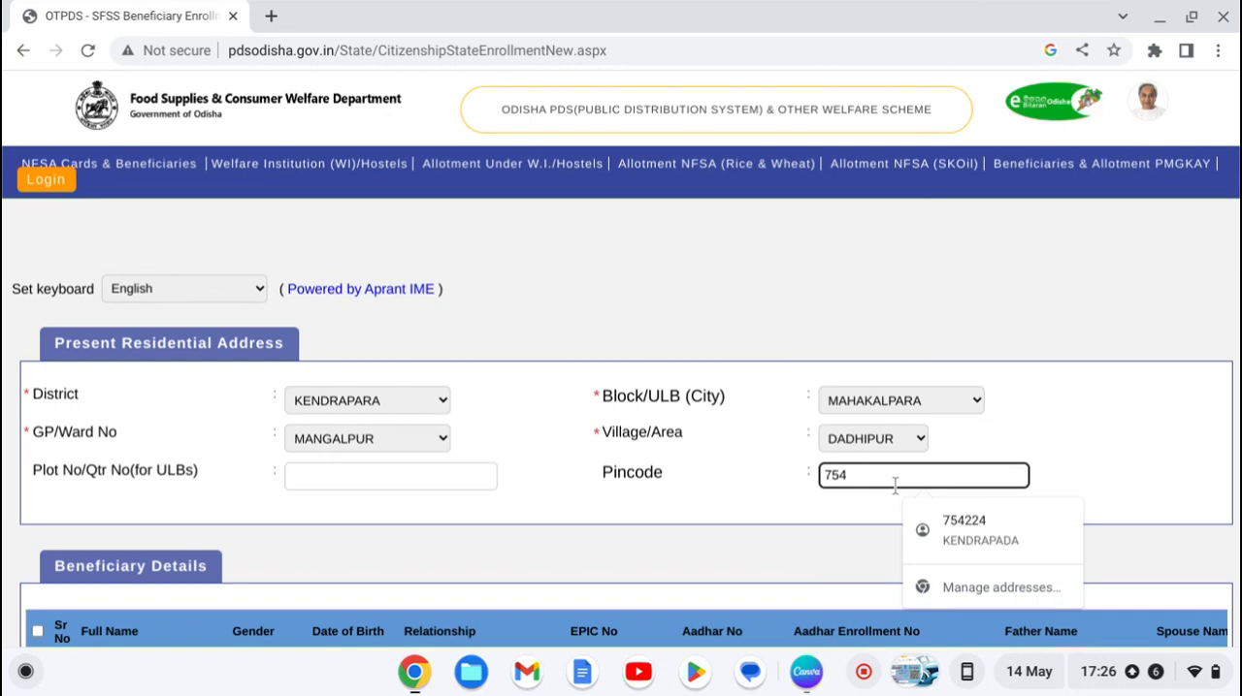
{"action": "type", "text": "224"}
{"action": "key", "text": "Down"}
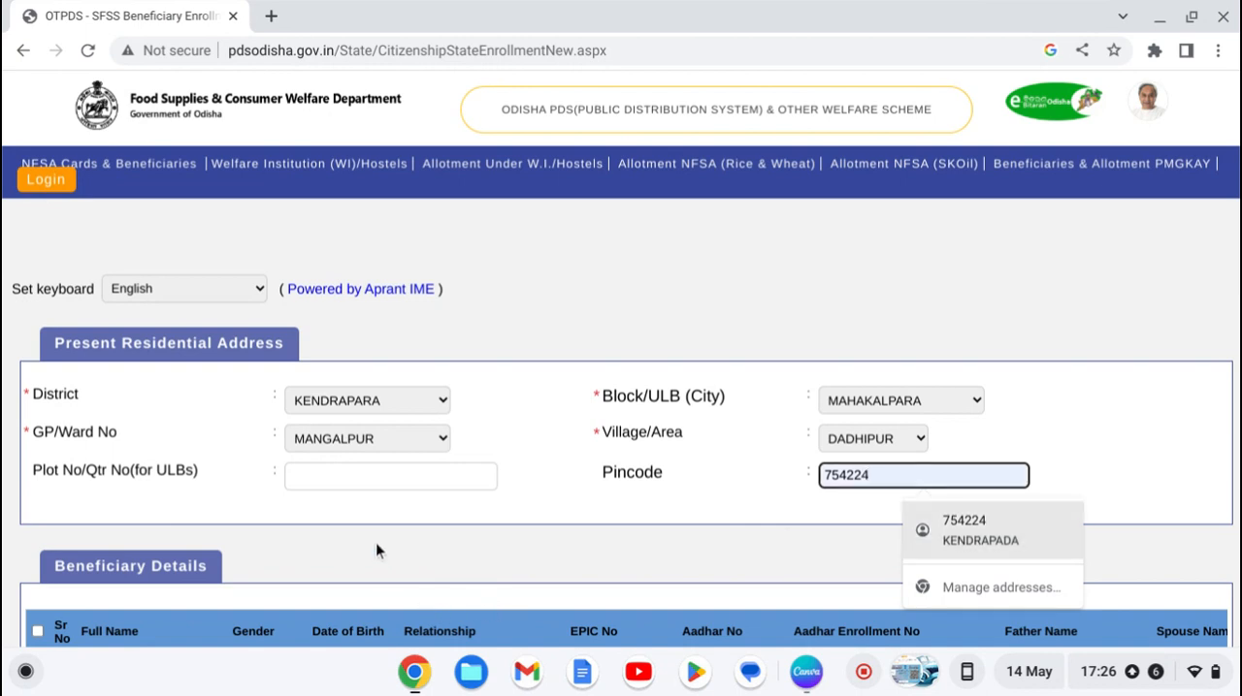
{"action": "left_click", "coordinate": [421, 478]}
{"action": "left_click", "coordinate": [481, 549]}
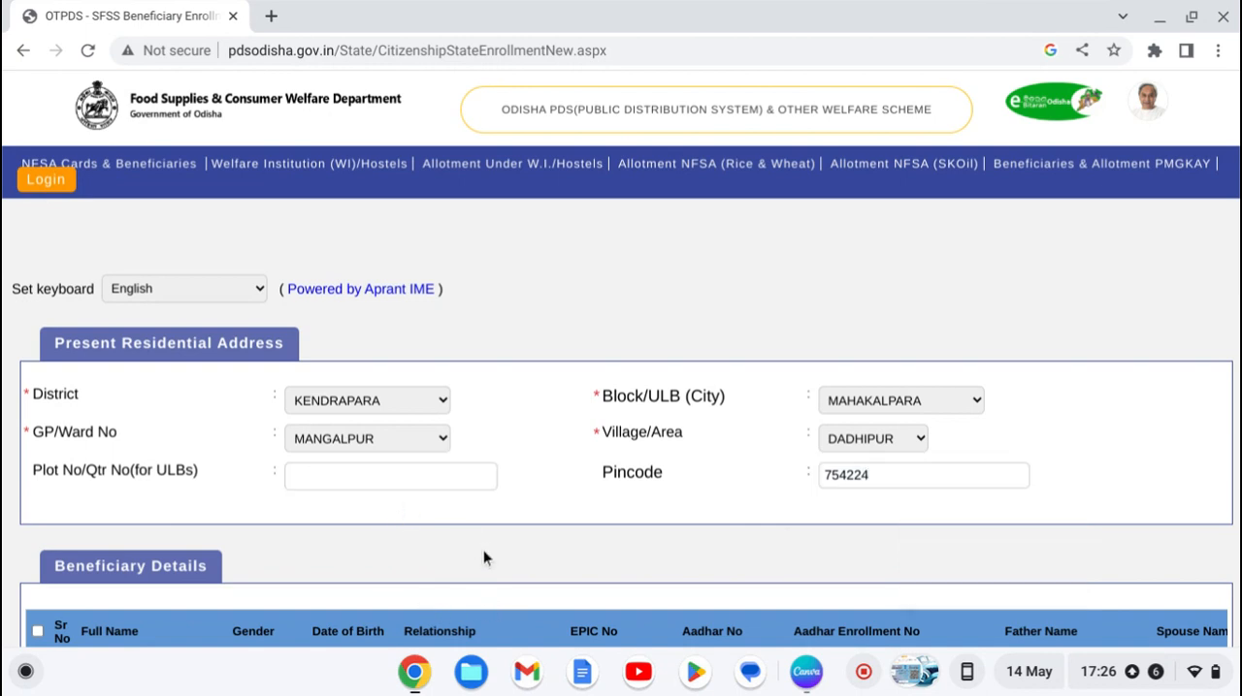
Step: Enter the sample text "uh" as the Odia full name in the first row of the beneficiary details
{"action": "scroll", "coordinate": [483, 550], "scroll_direction": "down", "scroll_amount": 2}
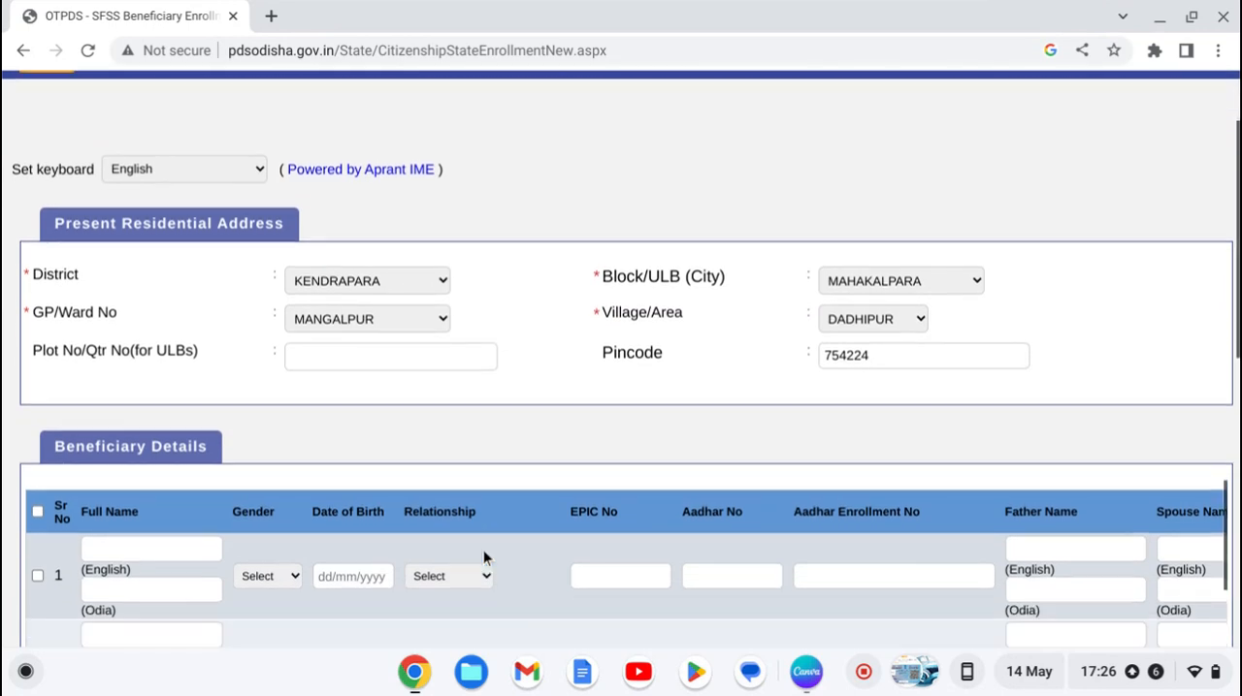
{"action": "scroll", "coordinate": [483, 555], "scroll_direction": "down", "scroll_amount": 2}
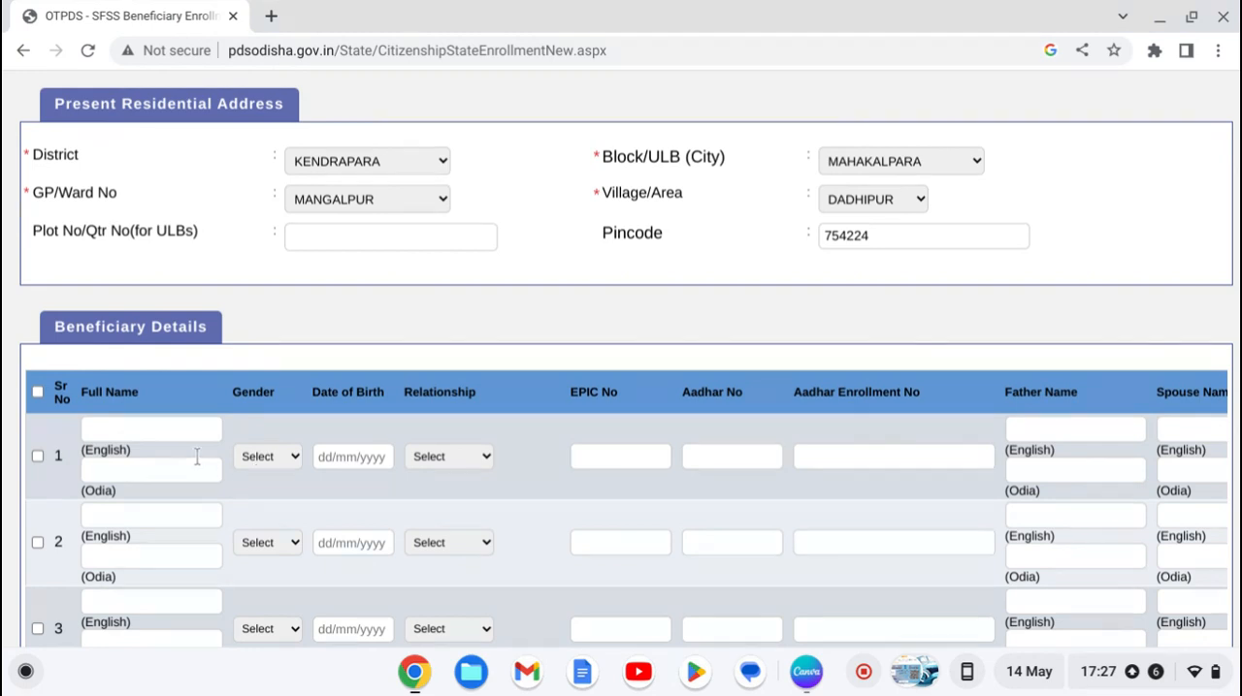
{"action": "left_click", "coordinate": [148, 421]}
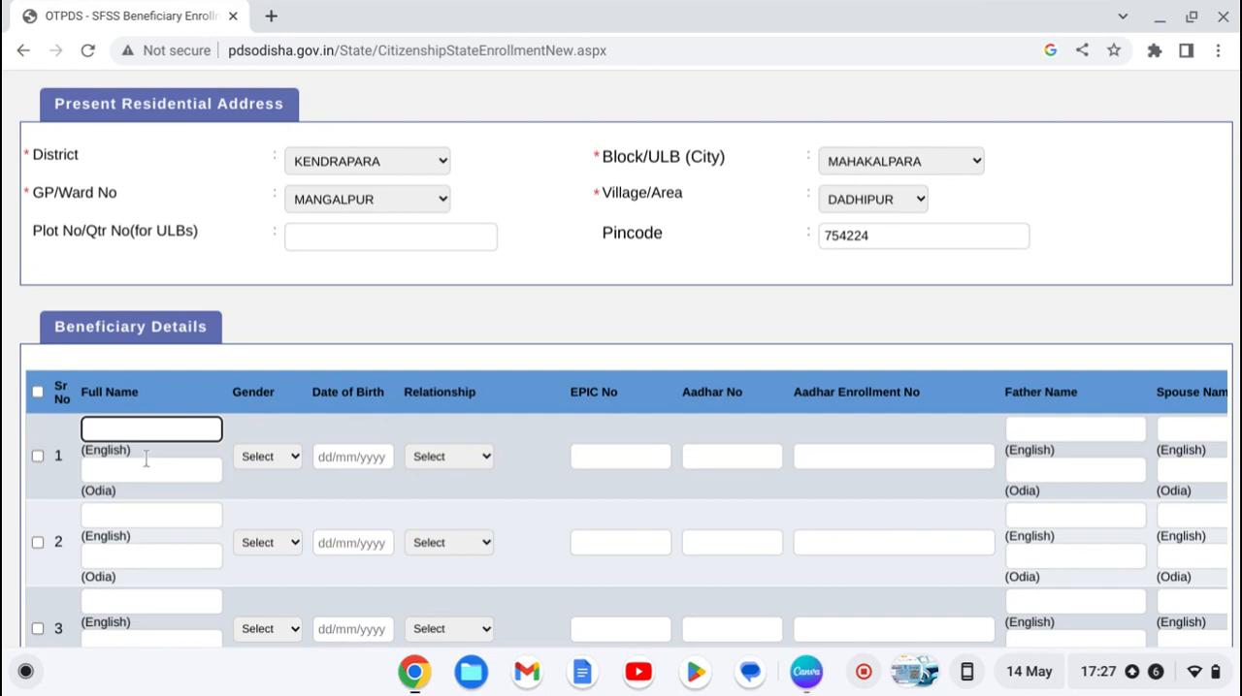
{"action": "left_click", "coordinate": [145, 461]}
{"action": "type", "text": "uh"}
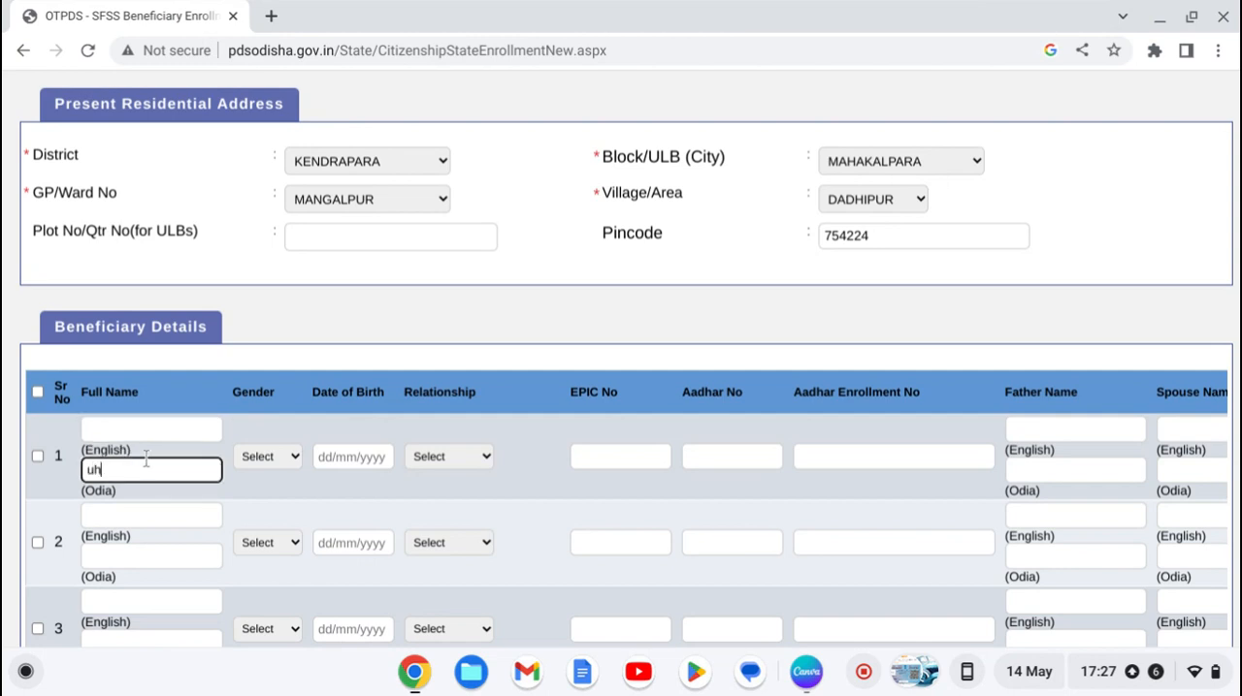
{"action": "left_click", "coordinate": [183, 514]}
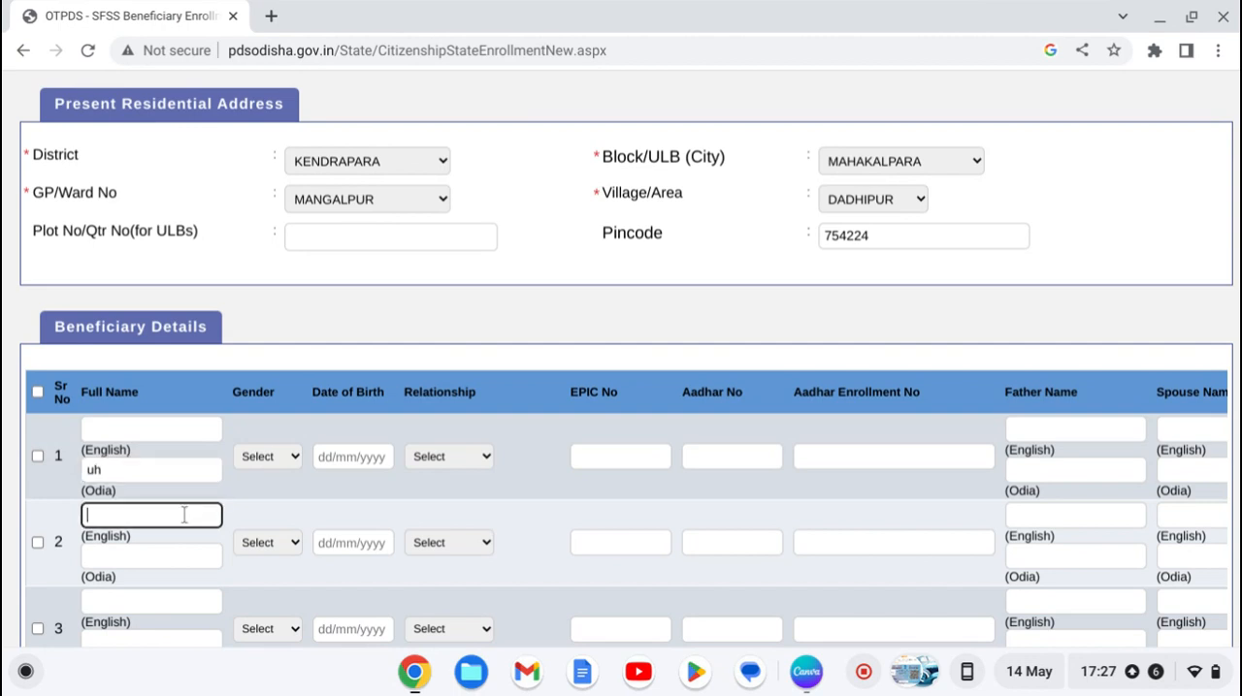
Step: Set the first beneficiary's gender to Male and enter part of a date of birth
{"action": "left_click", "coordinate": [274, 458]}
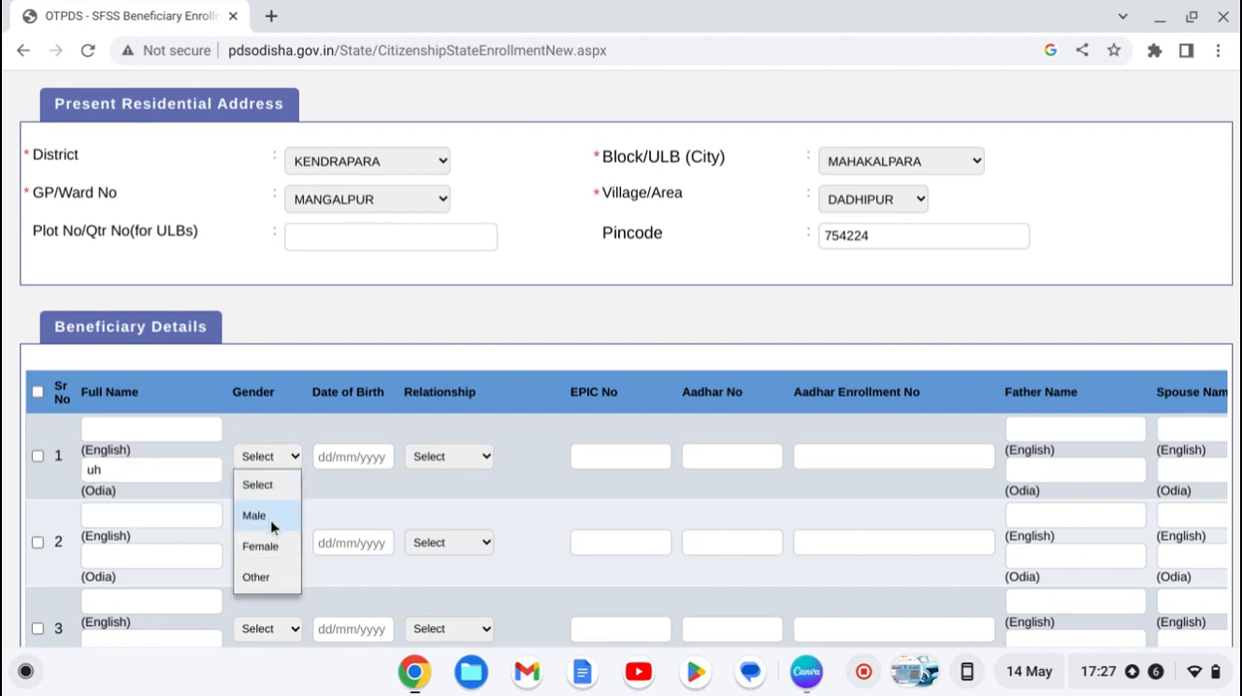
{"action": "left_click", "coordinate": [272, 527]}
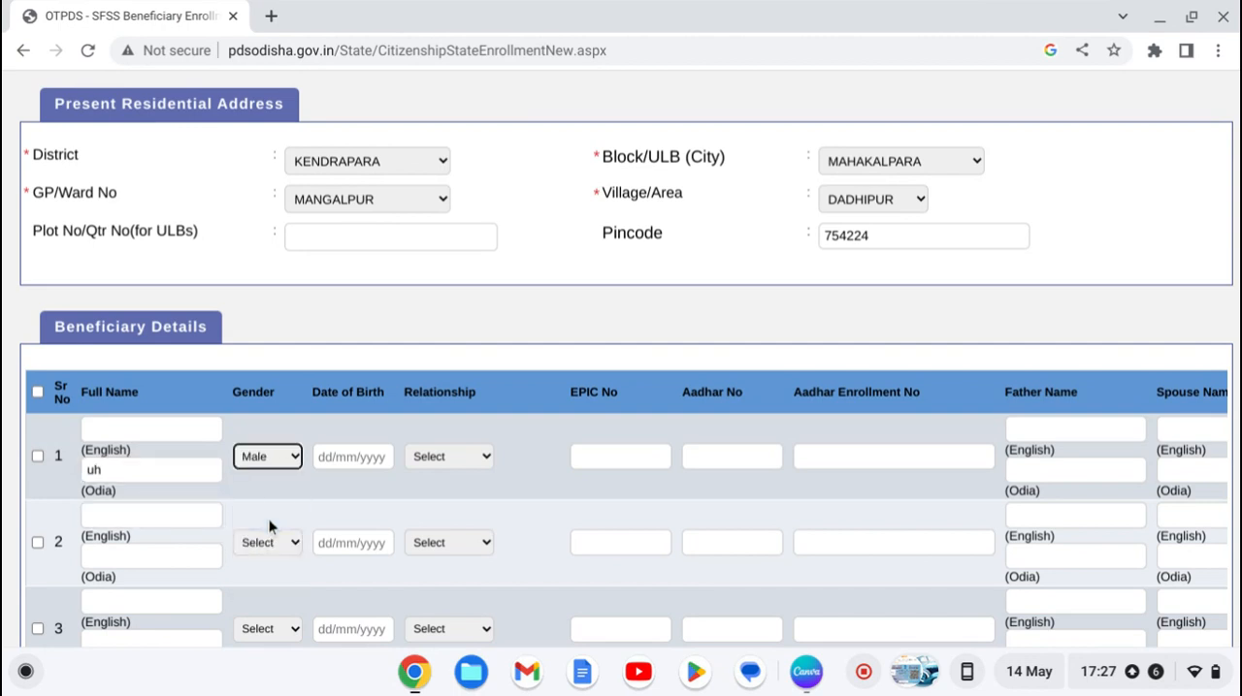
{"action": "left_click", "coordinate": [291, 457]}
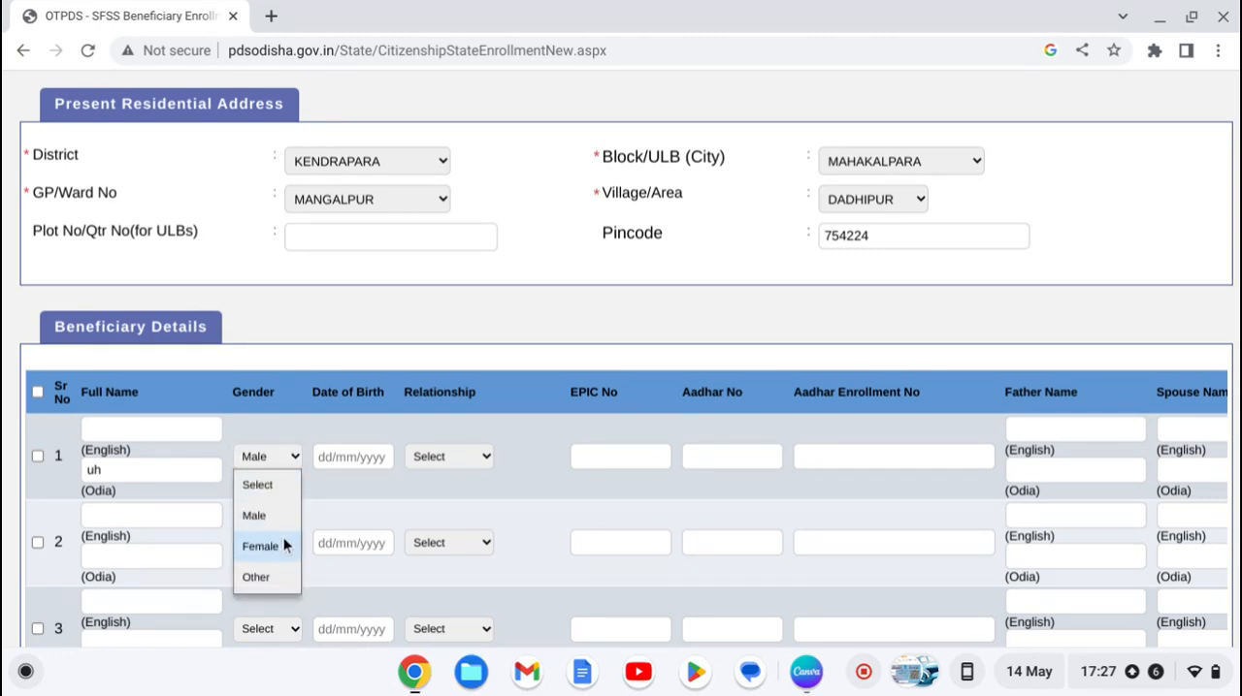
{"action": "left_click", "coordinate": [365, 455]}
{"action": "type", "text": "9_"}
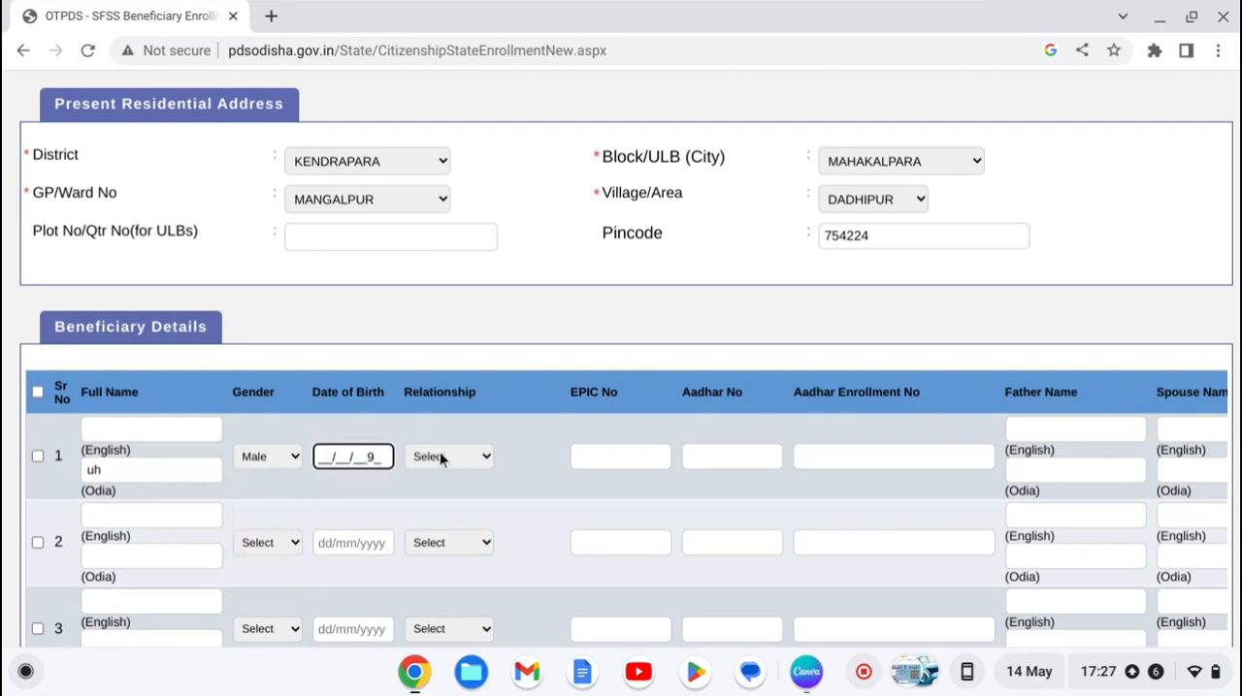
Step: Look through the relationship options for the first beneficiary without choosing one
{"action": "left_click", "coordinate": [442, 457]}
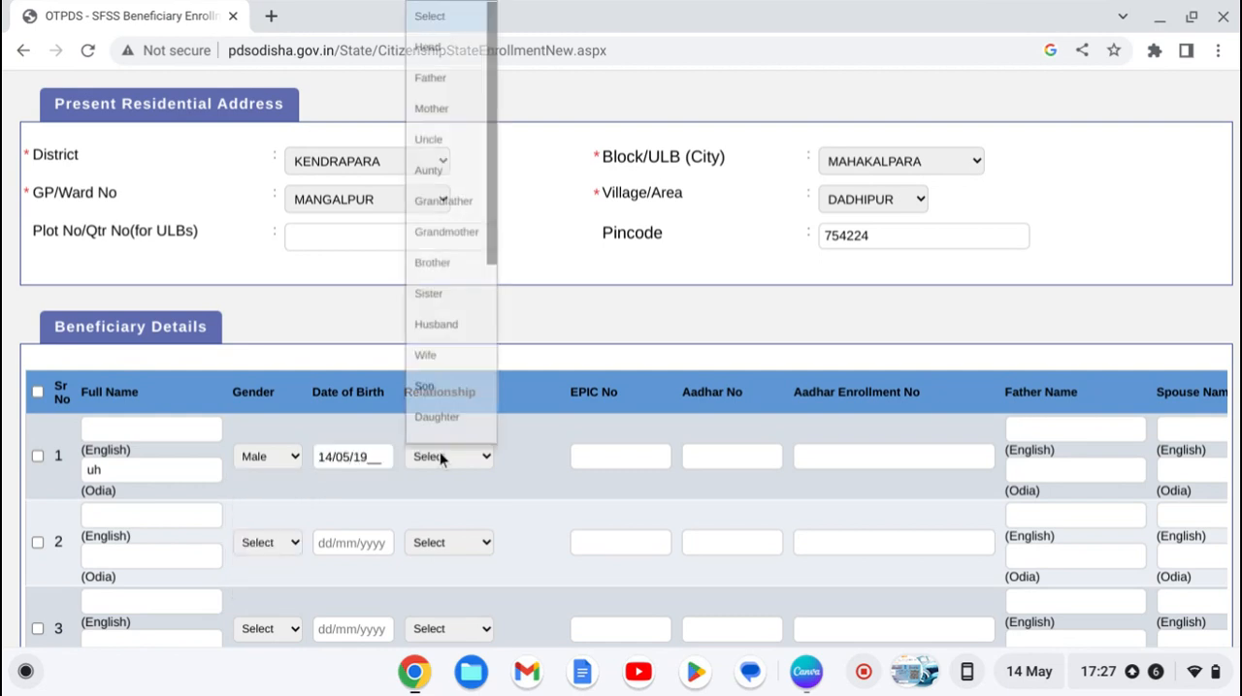
{"action": "left_click", "coordinate": [441, 457]}
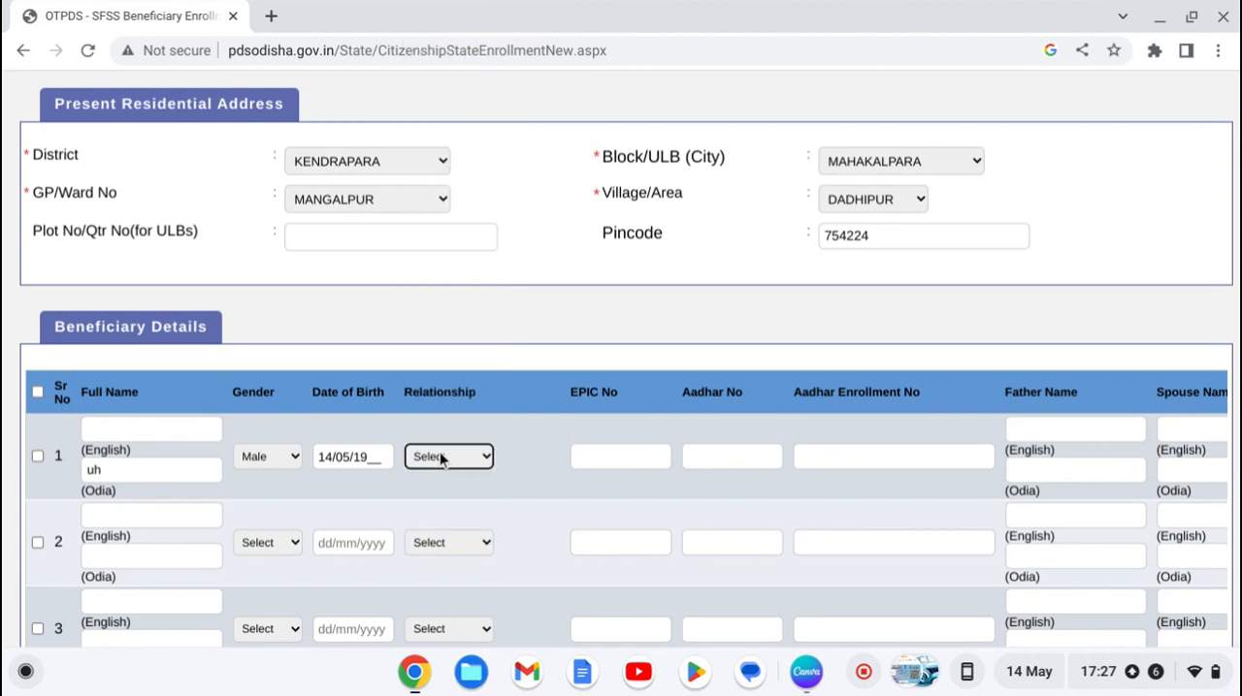
{"action": "left_click", "coordinate": [441, 457]}
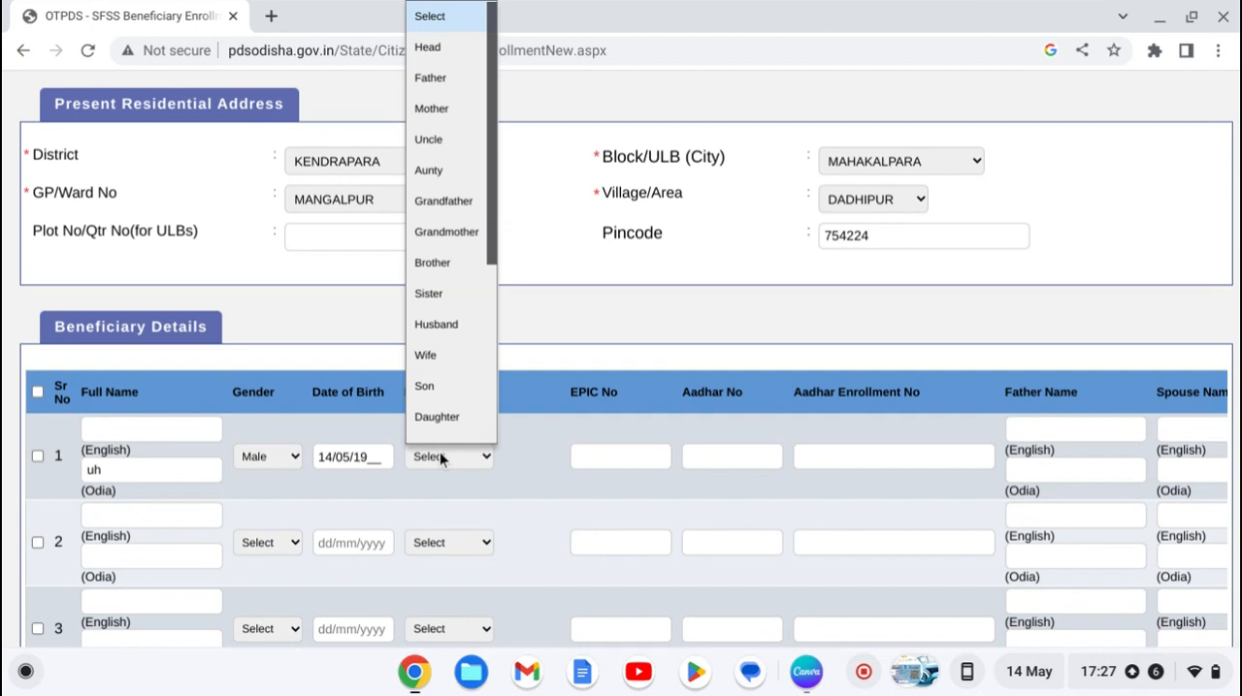
{"action": "scroll", "coordinate": [443, 340], "scroll_direction": "down", "scroll_amount": 1}
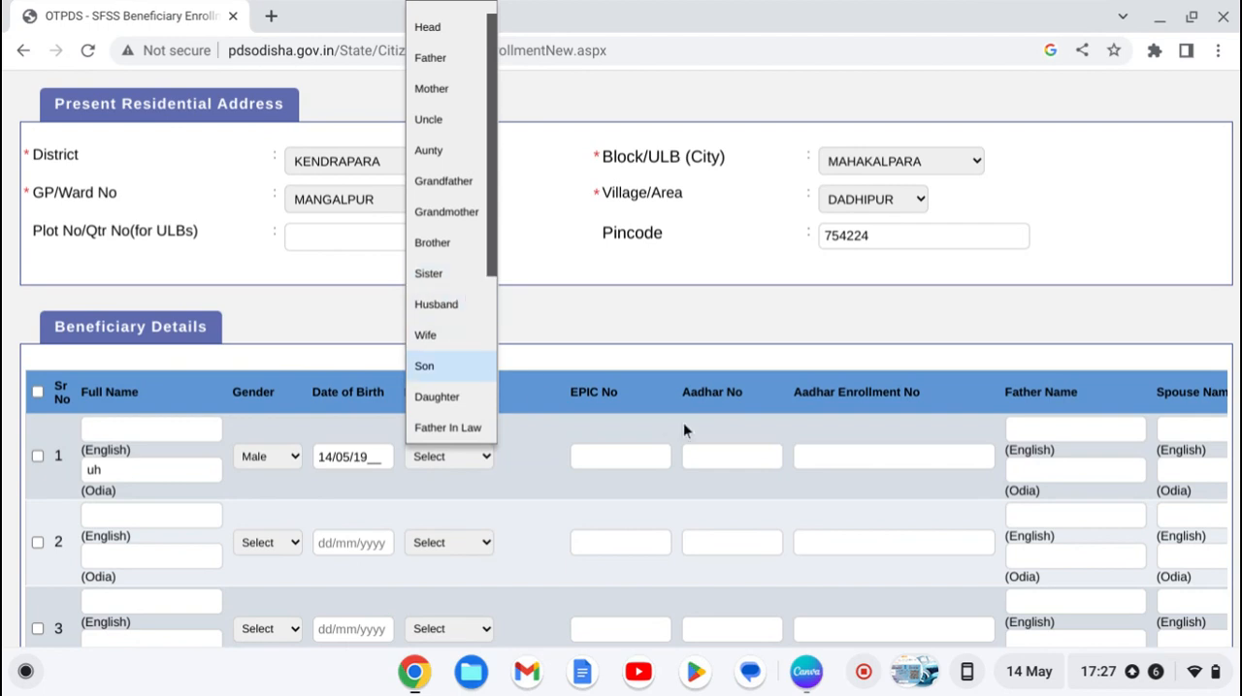
Step: Enter sample text as the first beneficiary's EPIC number and try to enter an Aadhar number
{"action": "left_click", "coordinate": [618, 462]}
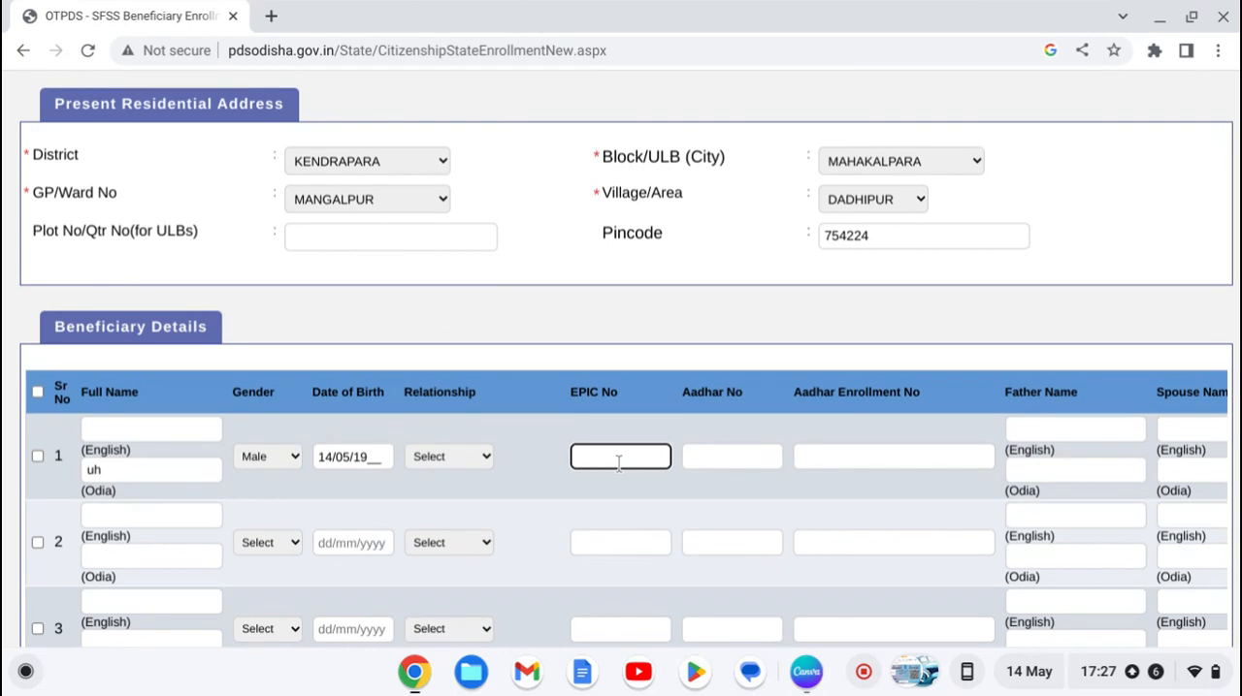
{"action": "type", "text": "ygyghb"}
{"action": "left_click", "coordinate": [709, 458]}
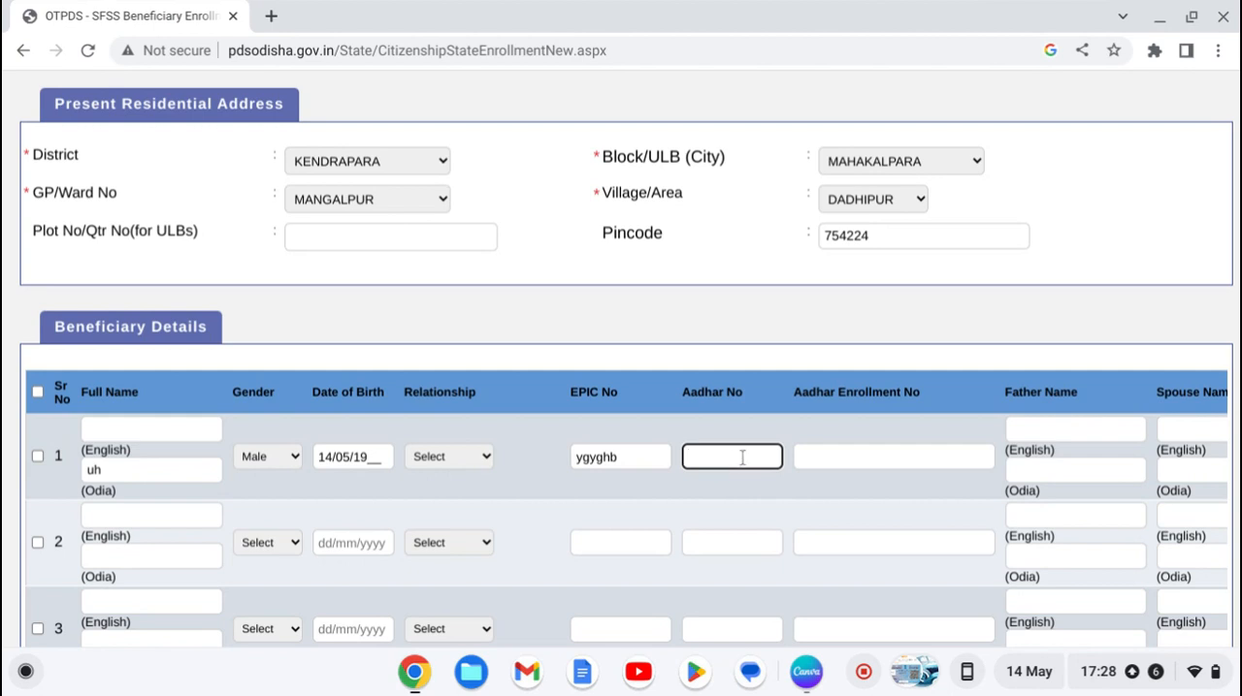
{"action": "left_click", "coordinate": [907, 463]}
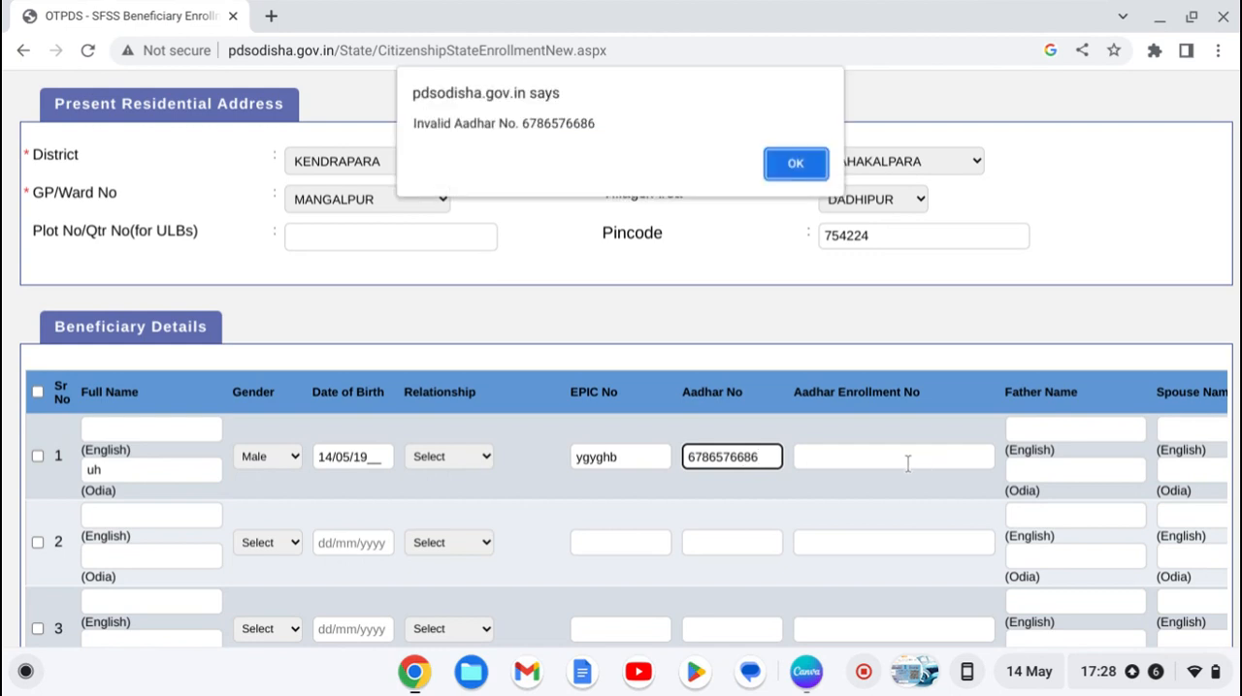
{"action": "left_click", "coordinate": [774, 160]}
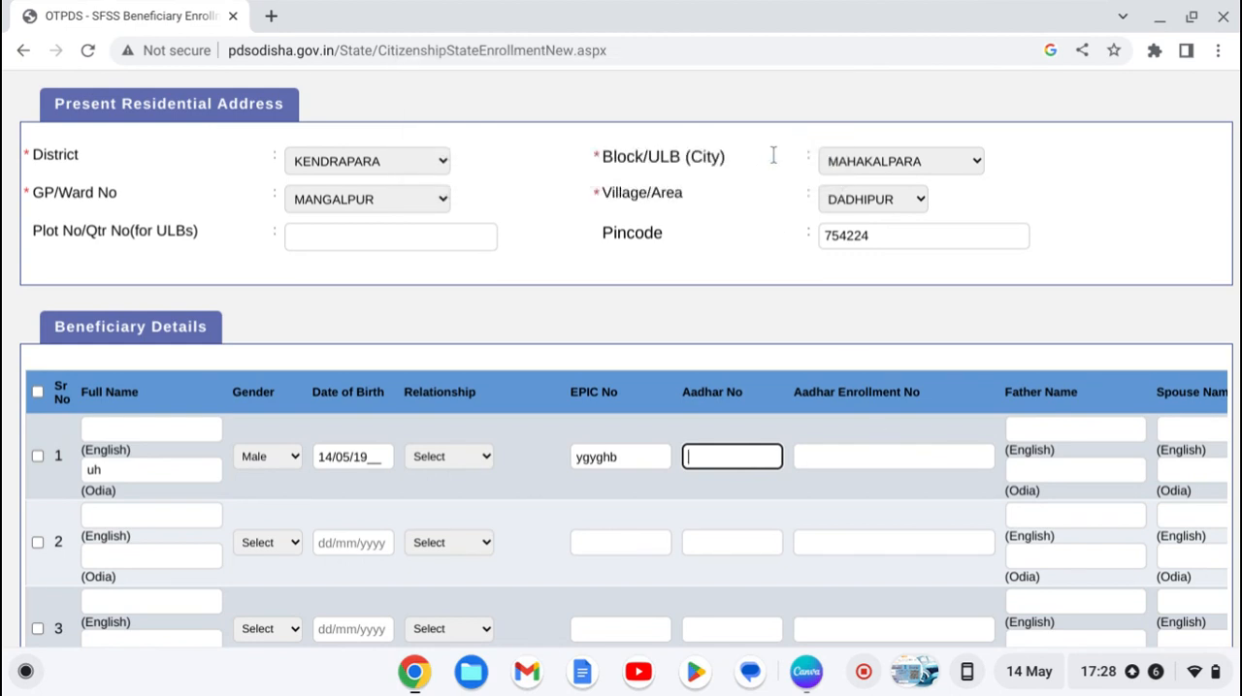
{"action": "left_click", "coordinate": [995, 365]}
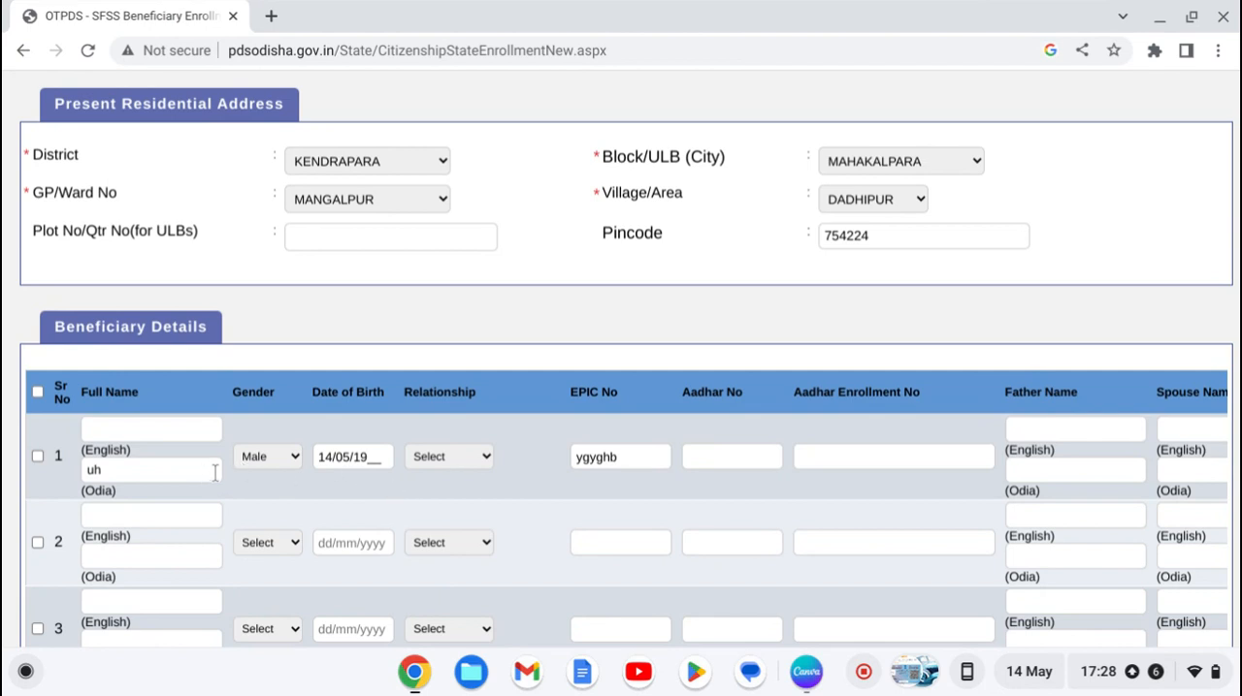
{"action": "left_click", "coordinate": [1075, 427]}
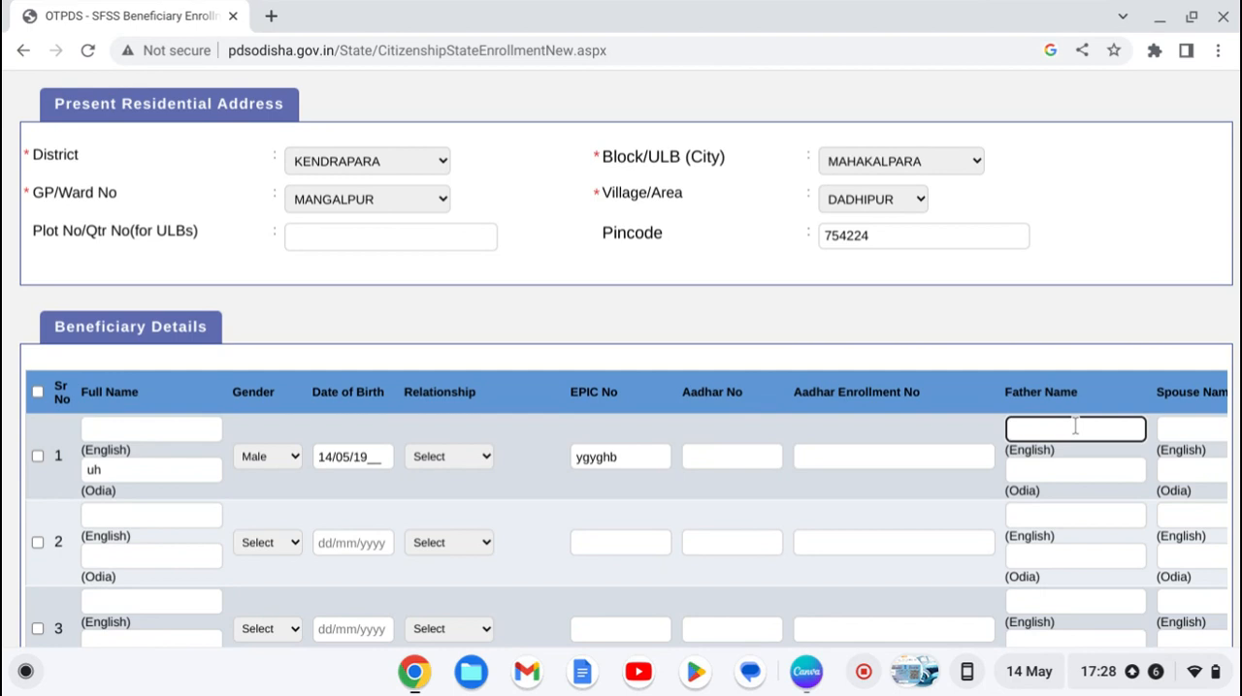
{"action": "left_click", "coordinate": [1180, 432]}
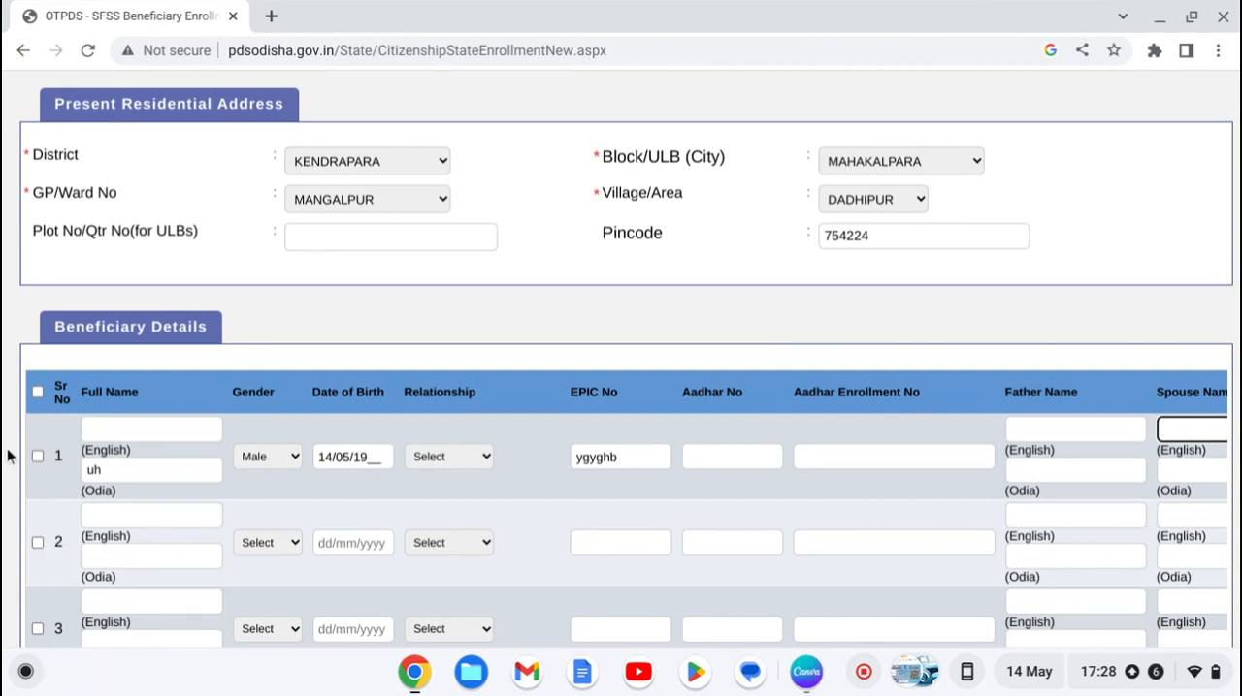
Step: Tick the checkboxes of rows 1, 2 and 3 in the beneficiary details
{"action": "left_click", "coordinate": [38, 457]}
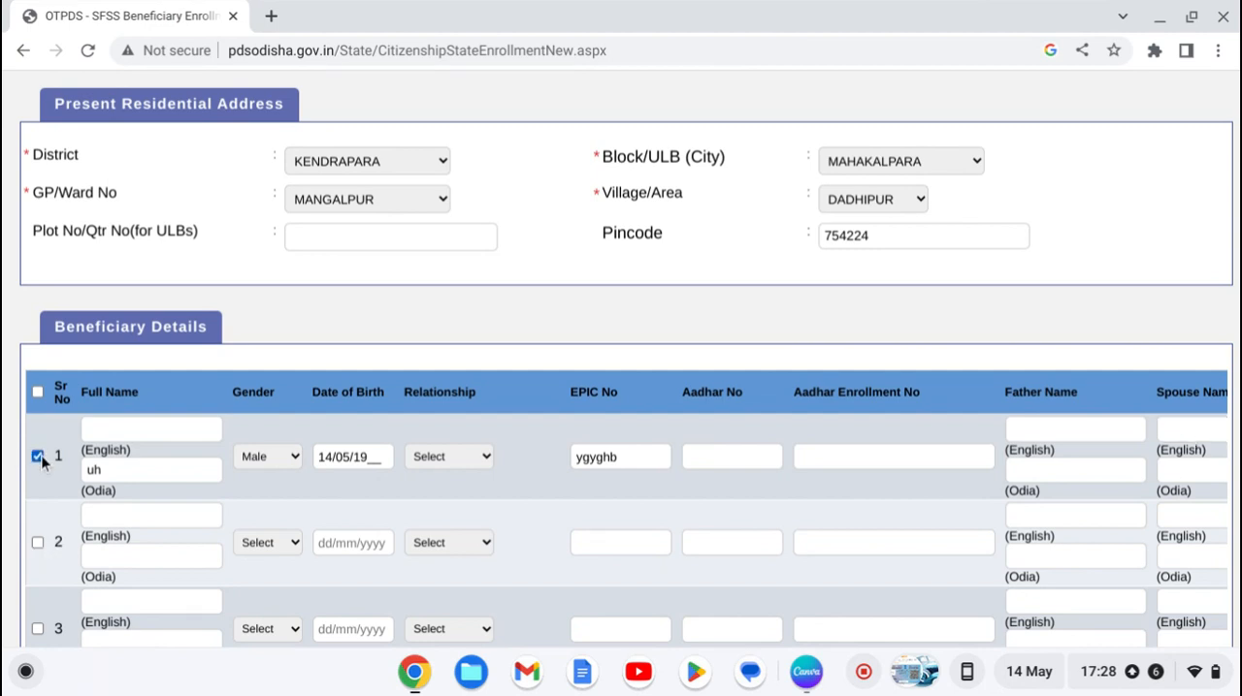
{"action": "left_click", "coordinate": [39, 542]}
{"action": "left_click", "coordinate": [127, 559]}
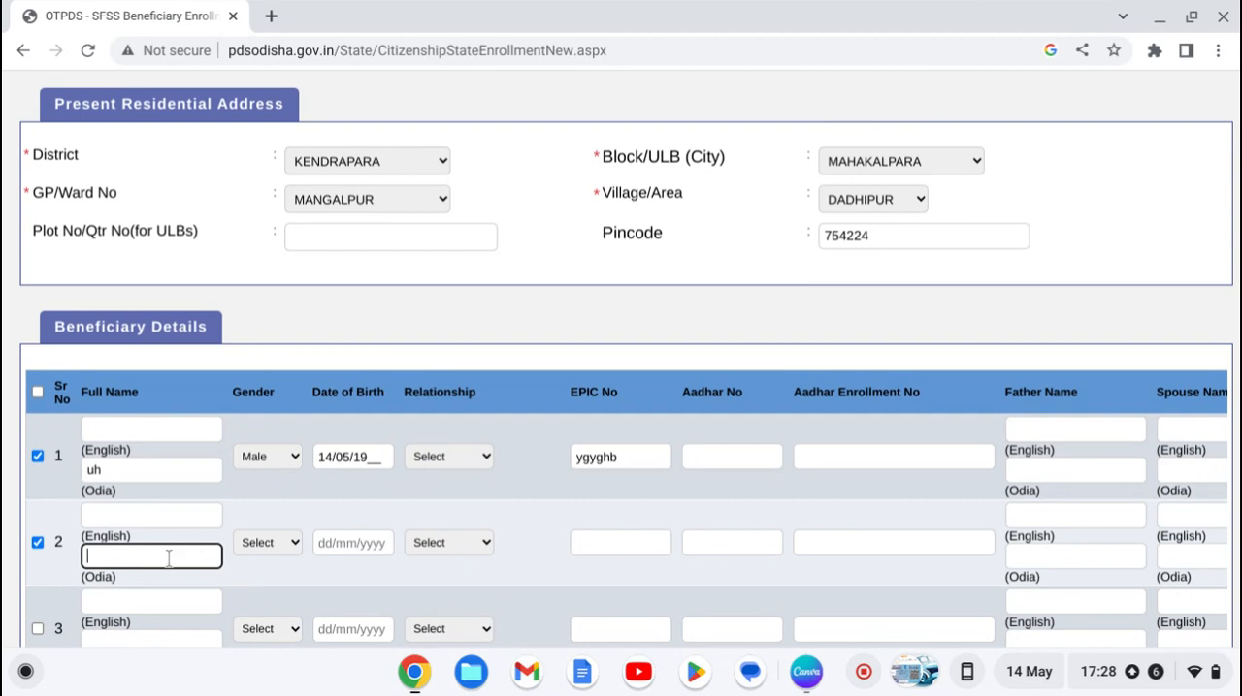
{"action": "left_click", "coordinate": [288, 535]}
{"action": "left_click", "coordinate": [286, 533]}
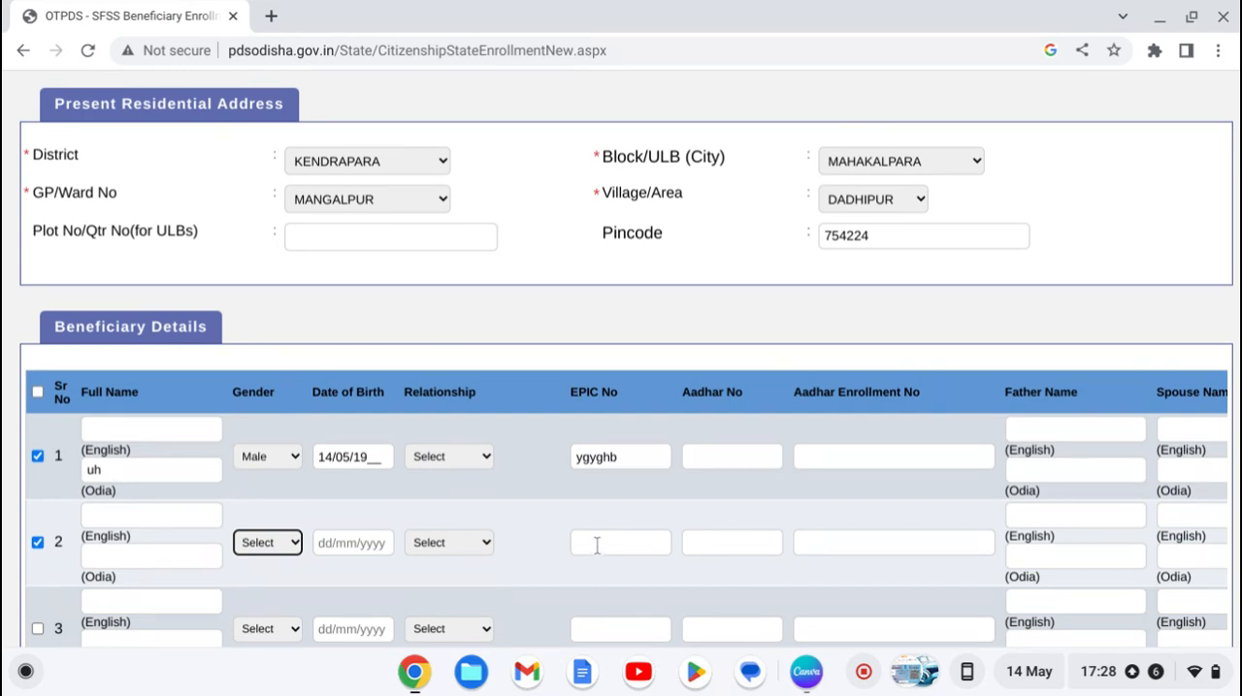
{"action": "left_click", "coordinate": [705, 541]}
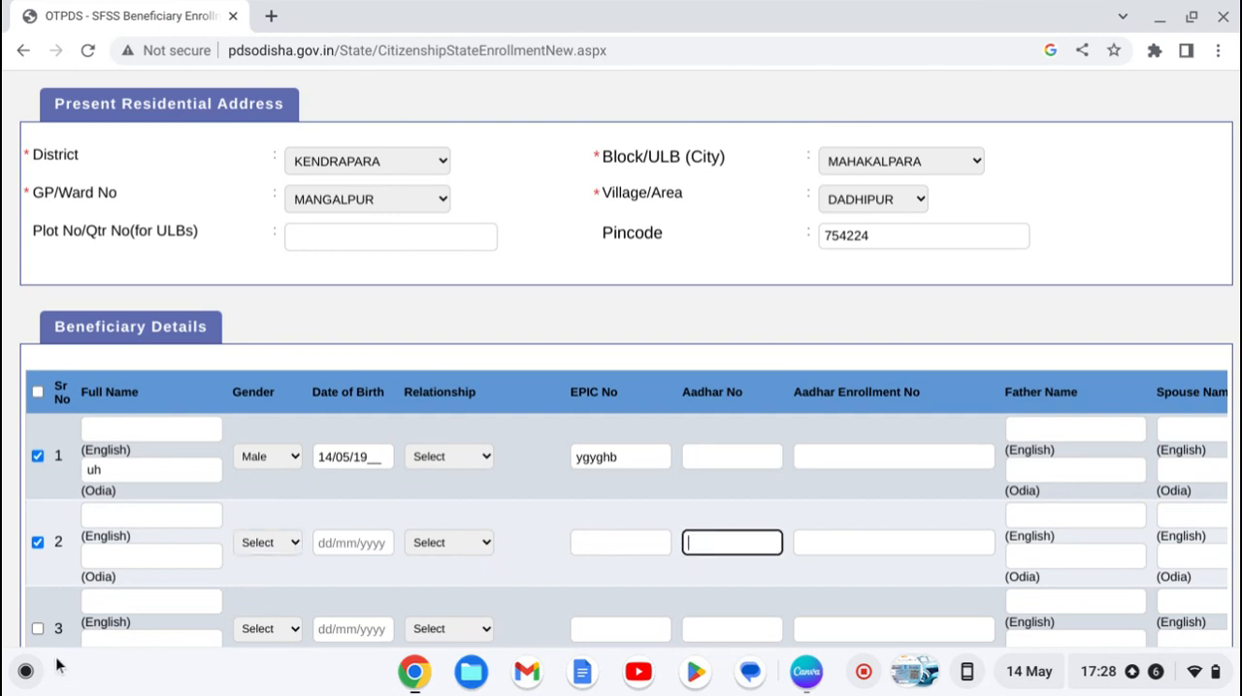
{"action": "left_click", "coordinate": [31, 624]}
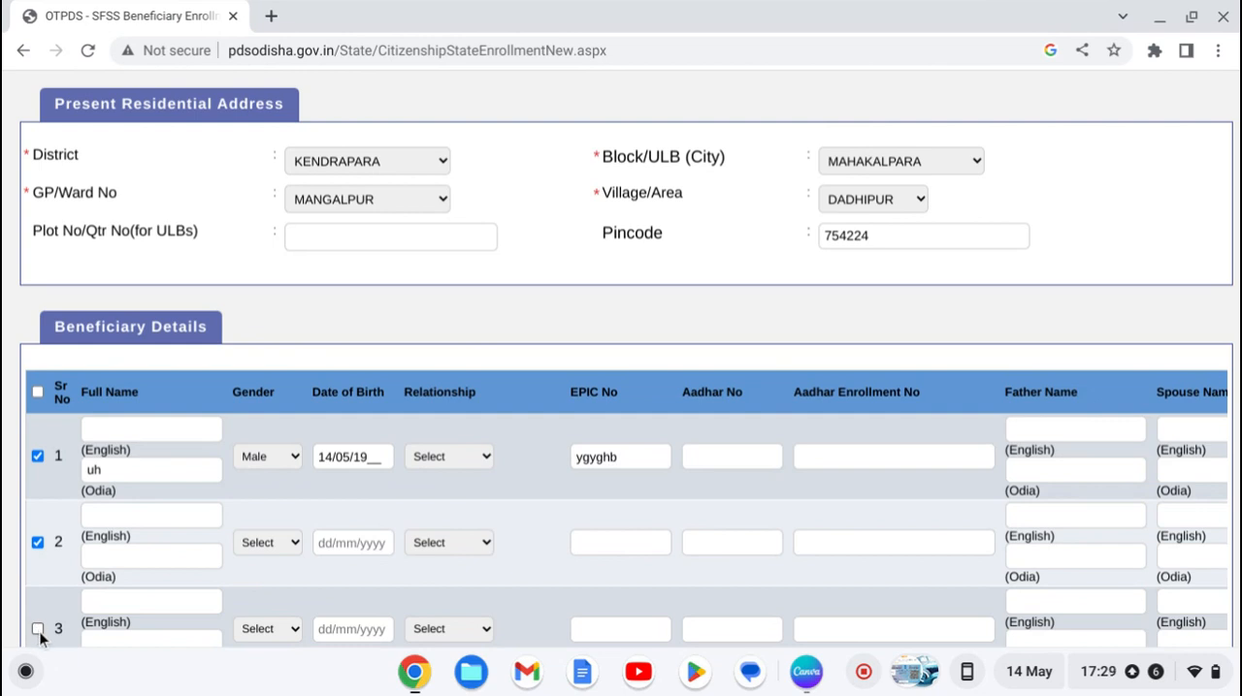
{"action": "left_click", "coordinate": [37, 630]}
Step: Set the Rice FPS Name in the Other Info section to 1705C017-SECY. MANGALPUR SCS
{"action": "scroll", "coordinate": [40, 636], "scroll_direction": "down", "scroll_amount": 3}
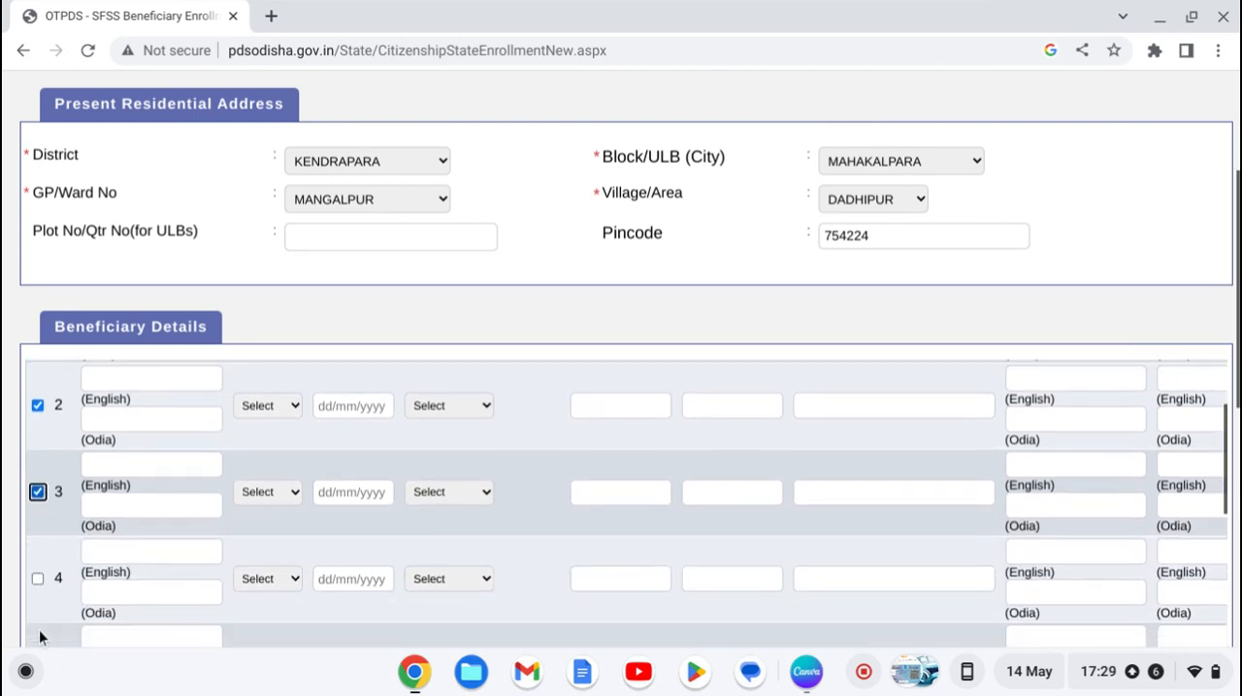
{"action": "scroll", "coordinate": [40, 637], "scroll_direction": "down", "scroll_amount": 3}
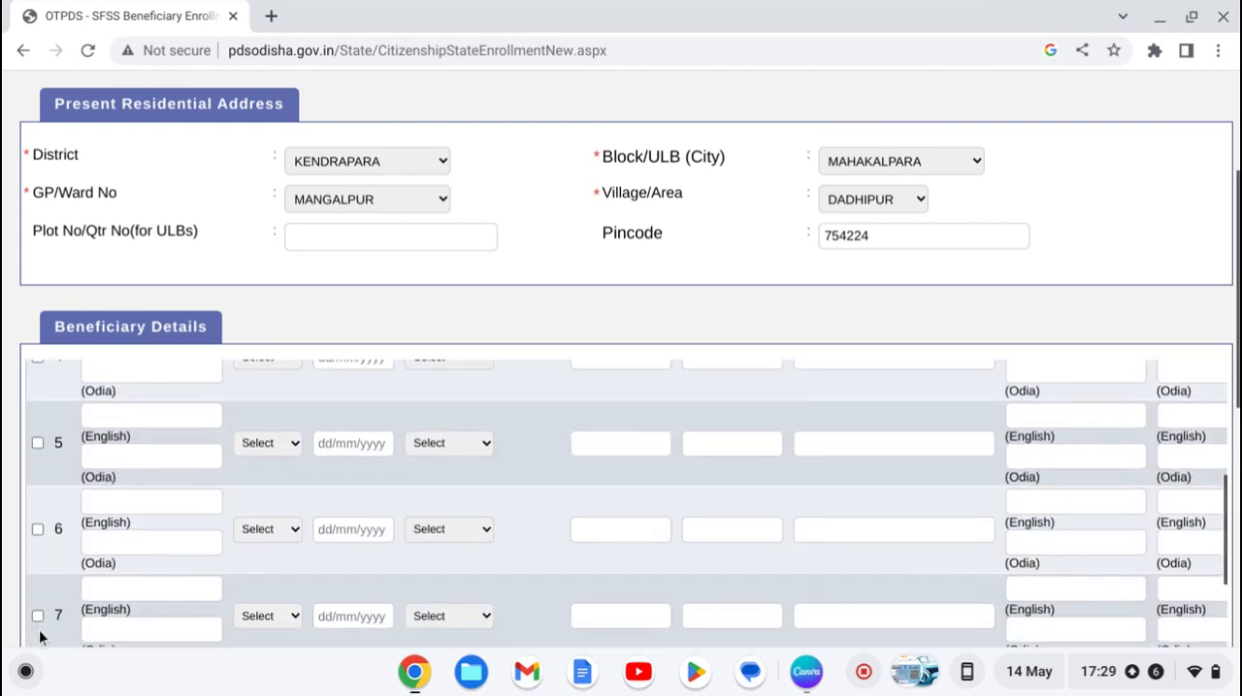
{"action": "scroll", "coordinate": [40, 636], "scroll_direction": "down", "scroll_amount": 3}
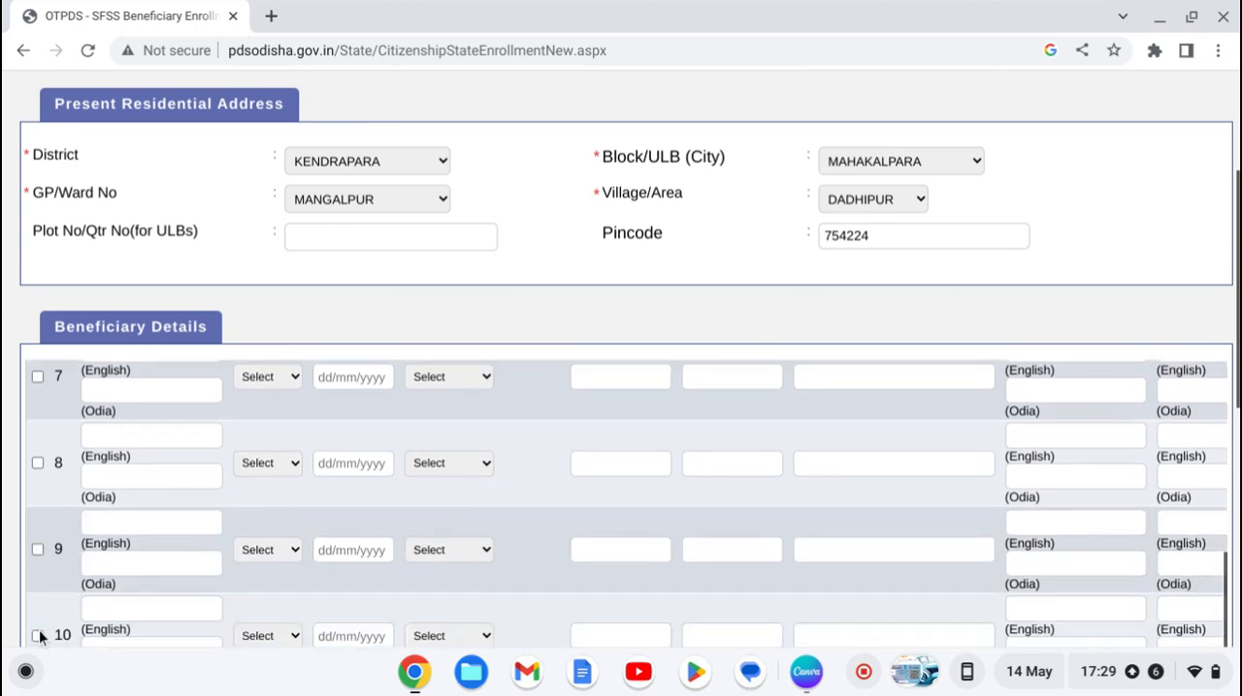
{"action": "scroll", "coordinate": [39, 637], "scroll_direction": "down", "scroll_amount": 2}
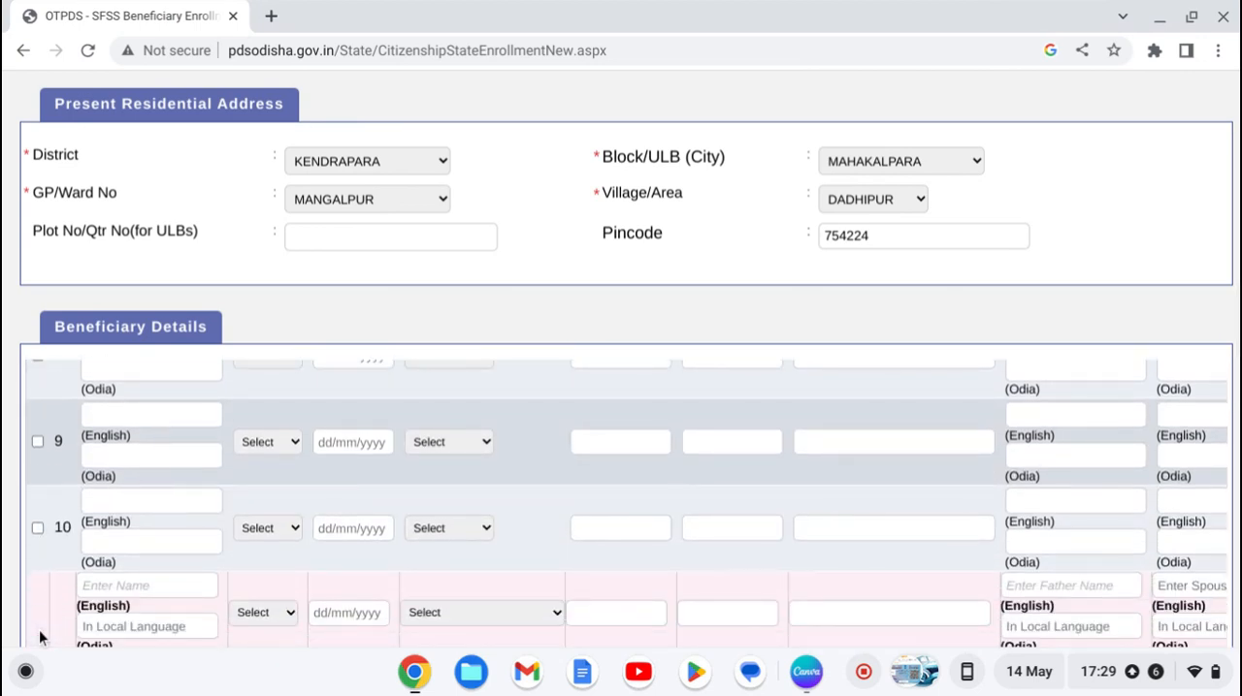
{"action": "scroll", "coordinate": [40, 636], "scroll_direction": "down", "scroll_amount": 4}
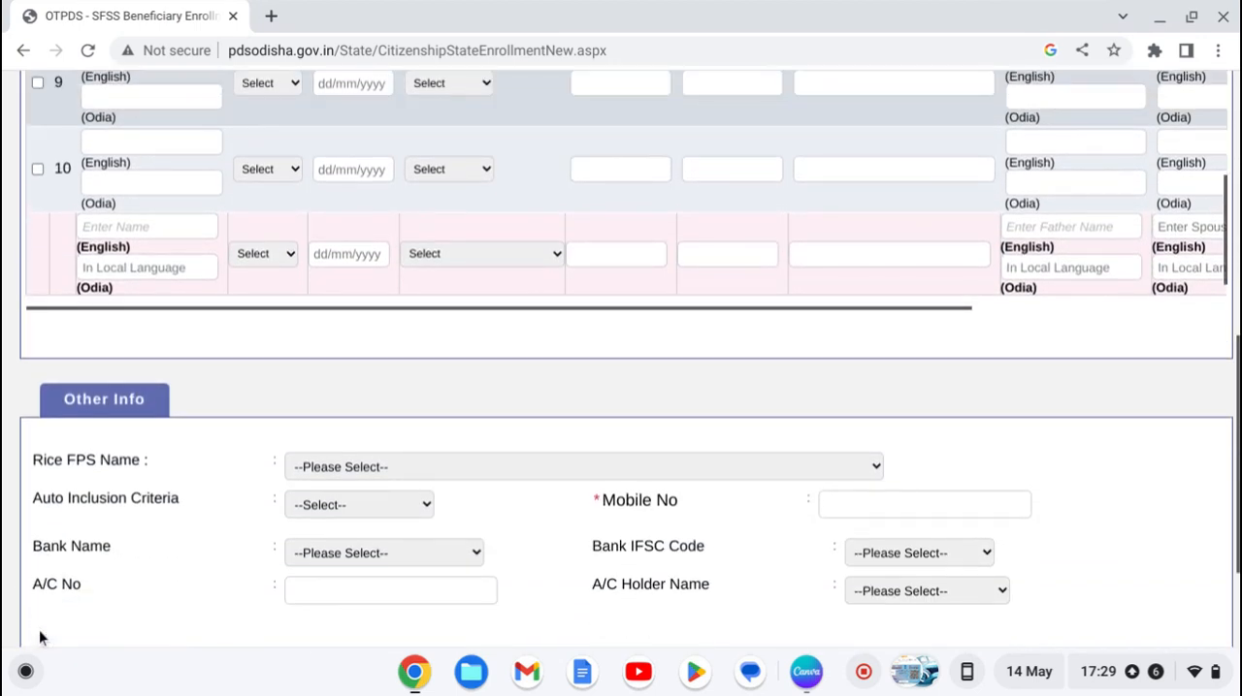
{"action": "scroll", "coordinate": [40, 636], "scroll_direction": "up", "scroll_amount": 4}
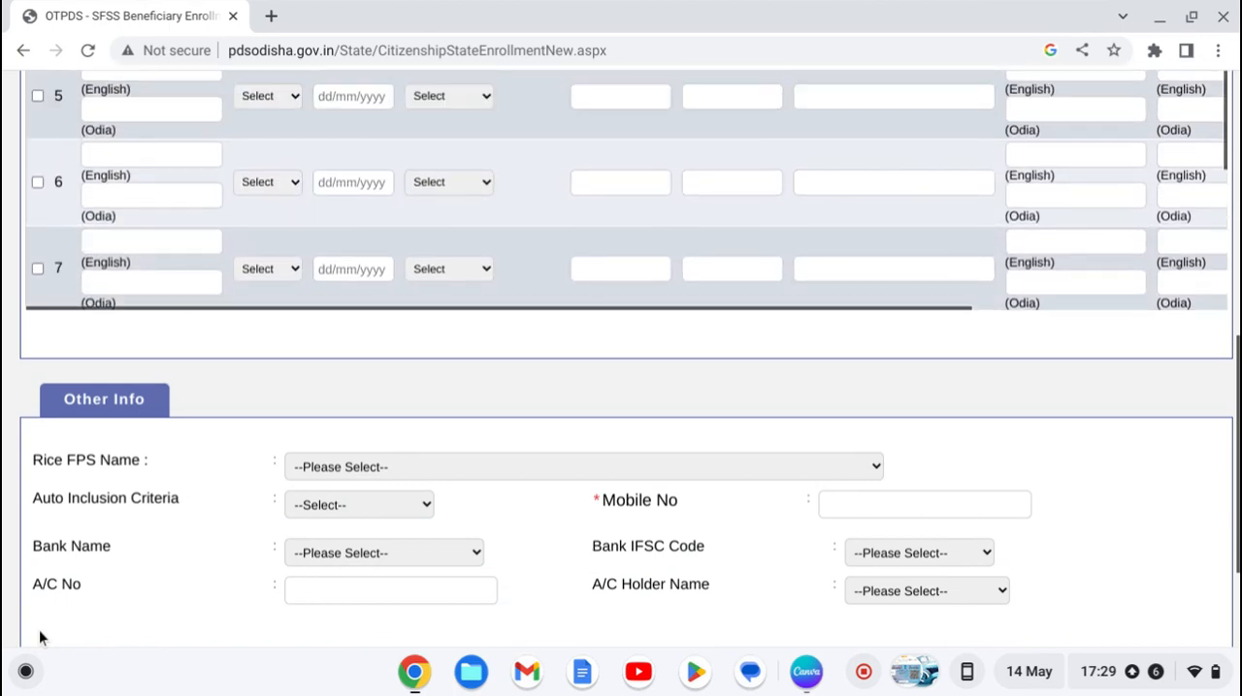
{"action": "scroll", "coordinate": [40, 636], "scroll_direction": "down", "scroll_amount": 5}
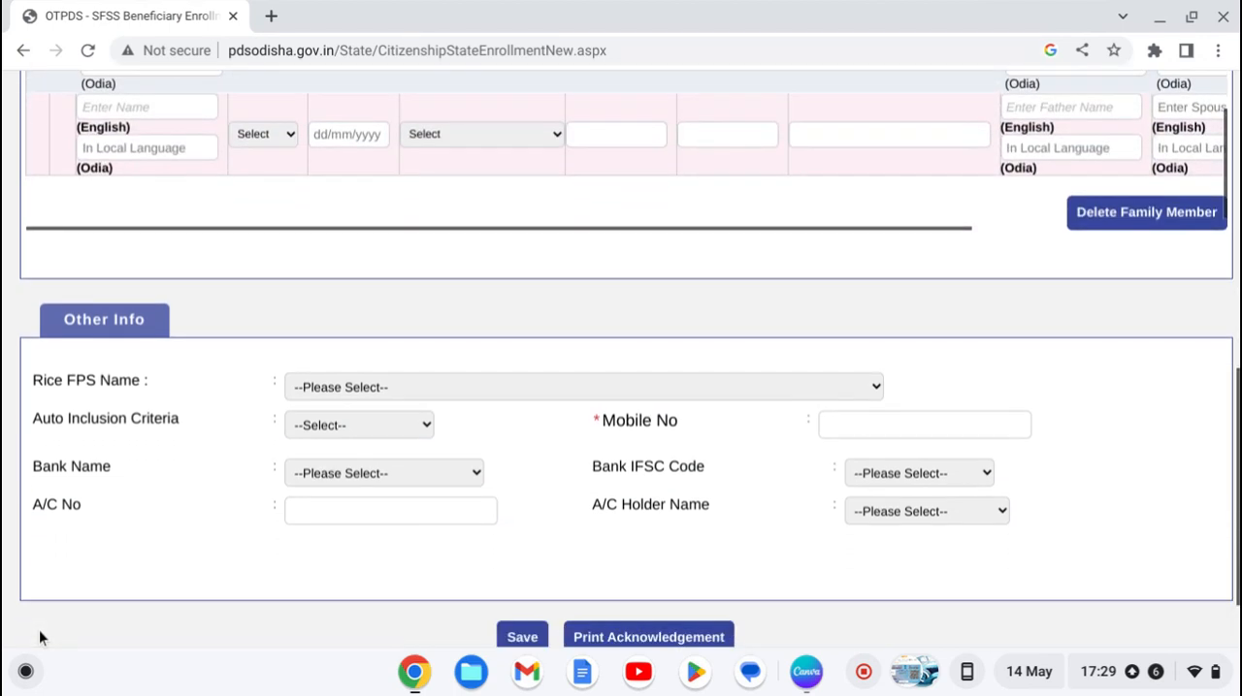
{"action": "scroll", "coordinate": [40, 637], "scroll_direction": "down", "scroll_amount": 2}
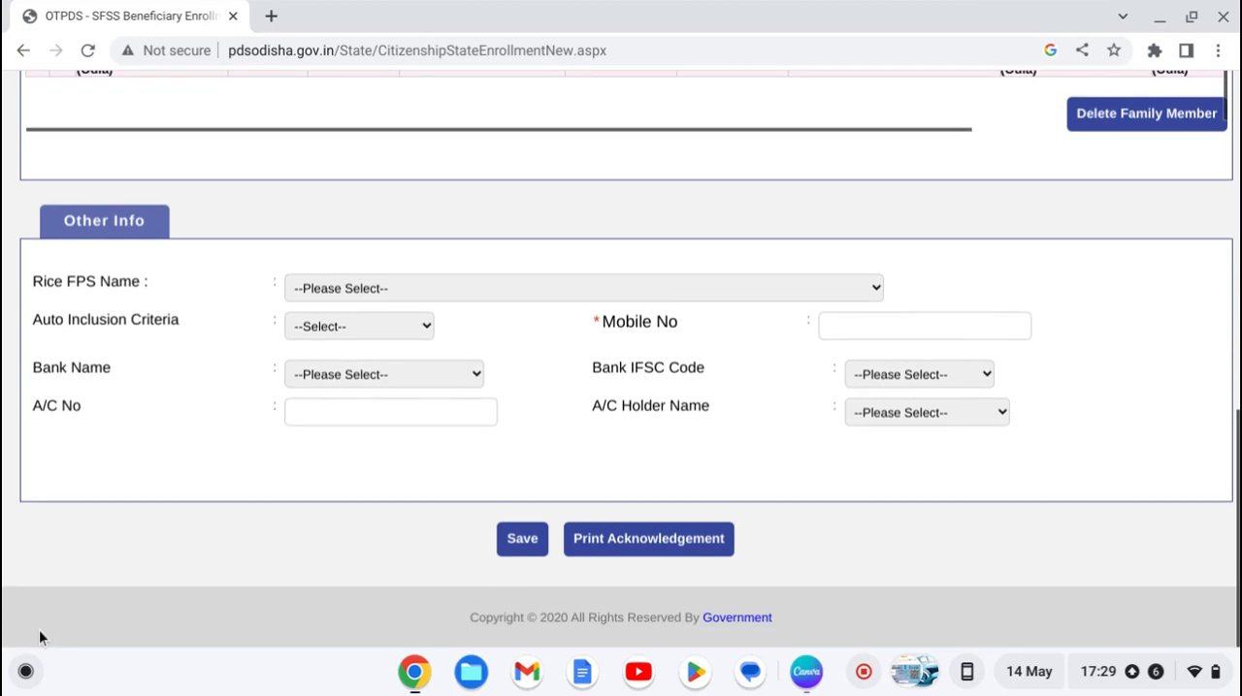
{"action": "left_click", "coordinate": [352, 288]}
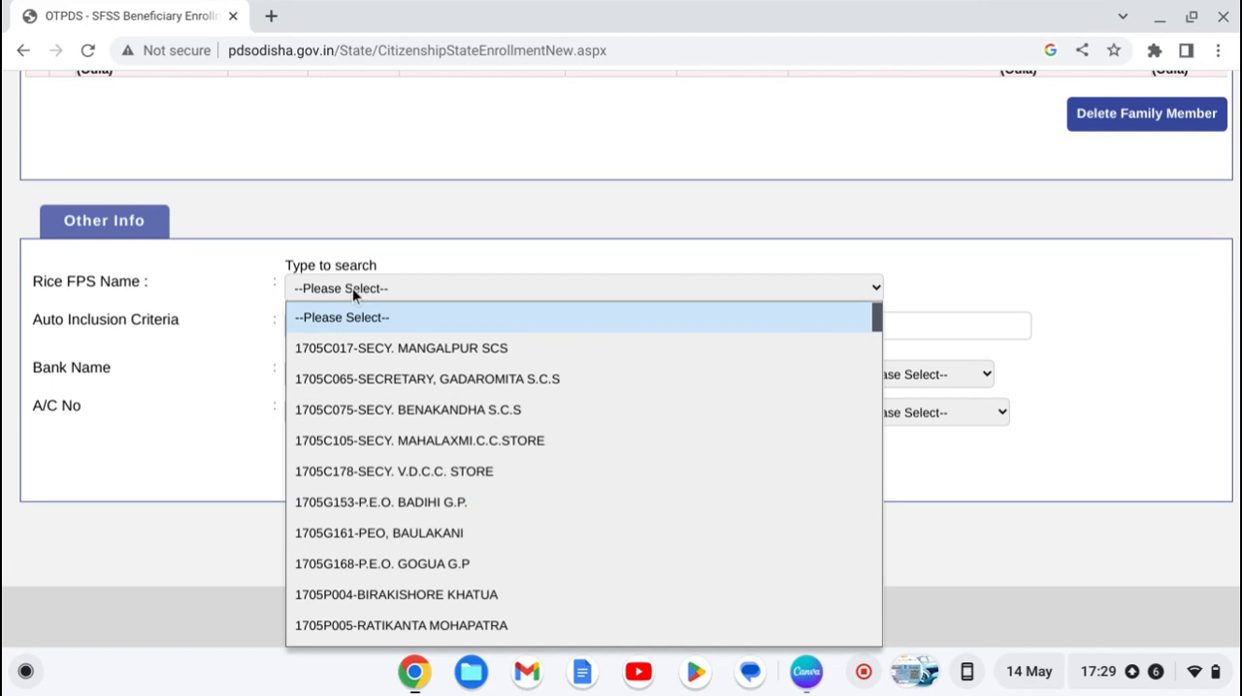
{"action": "left_click", "coordinate": [418, 356]}
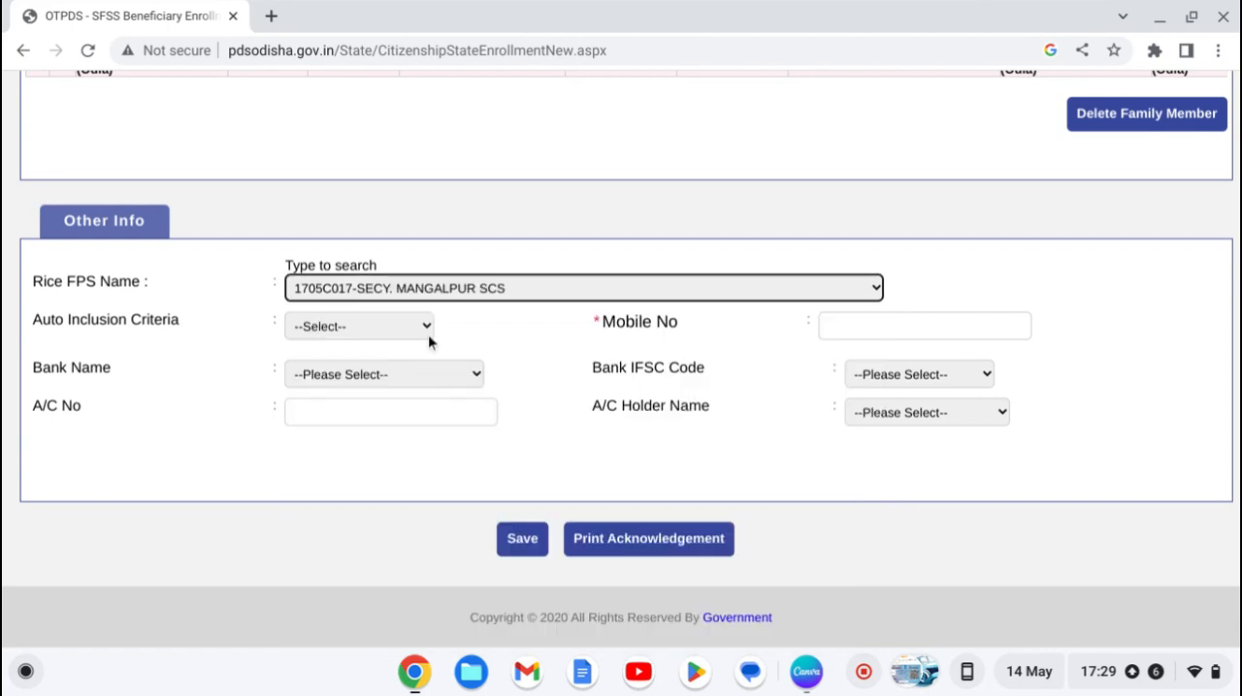
Step: Examine the auto inclusion criteria, mobile number, bank name, IFSC code and account number fields without filling them in
{"action": "left_click", "coordinate": [413, 329]}
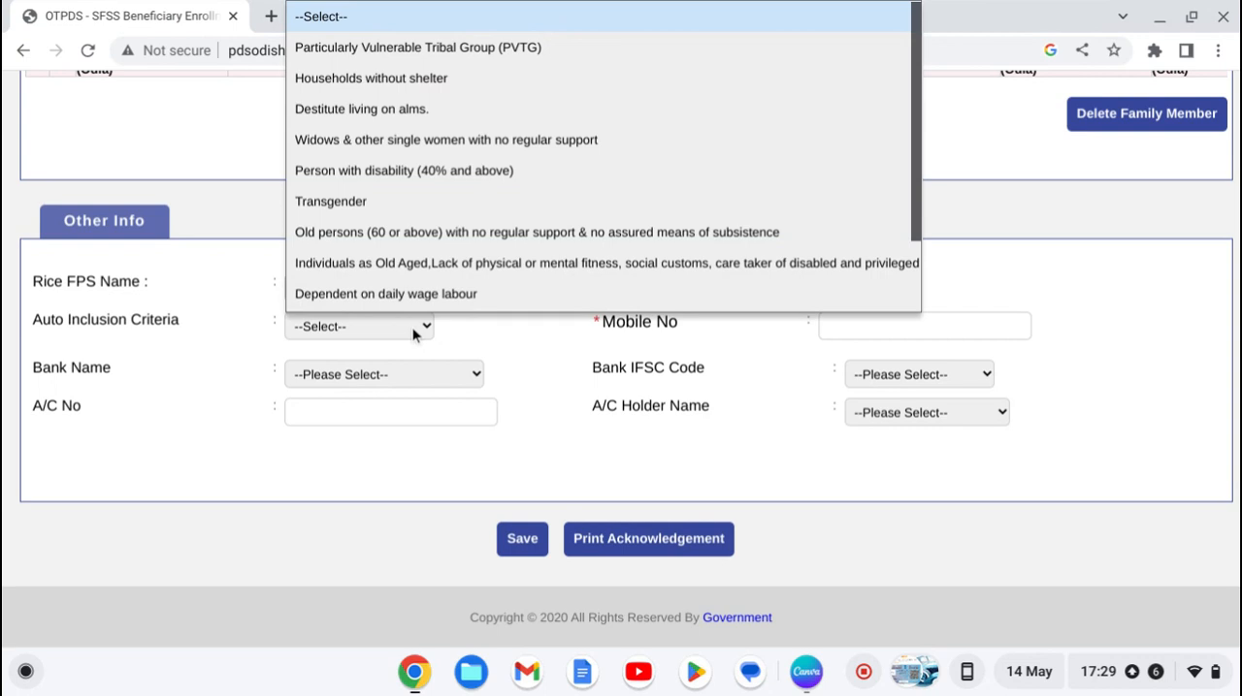
{"action": "left_click", "coordinate": [823, 327]}
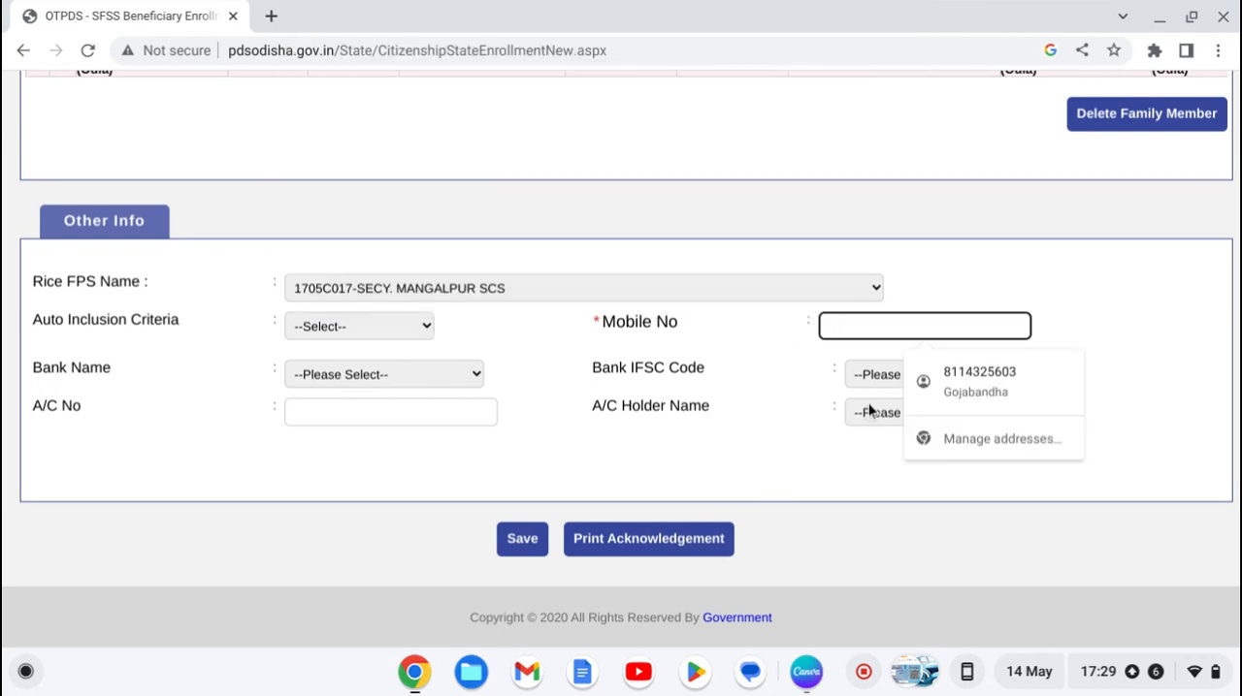
{"action": "left_click", "coordinate": [446, 378]}
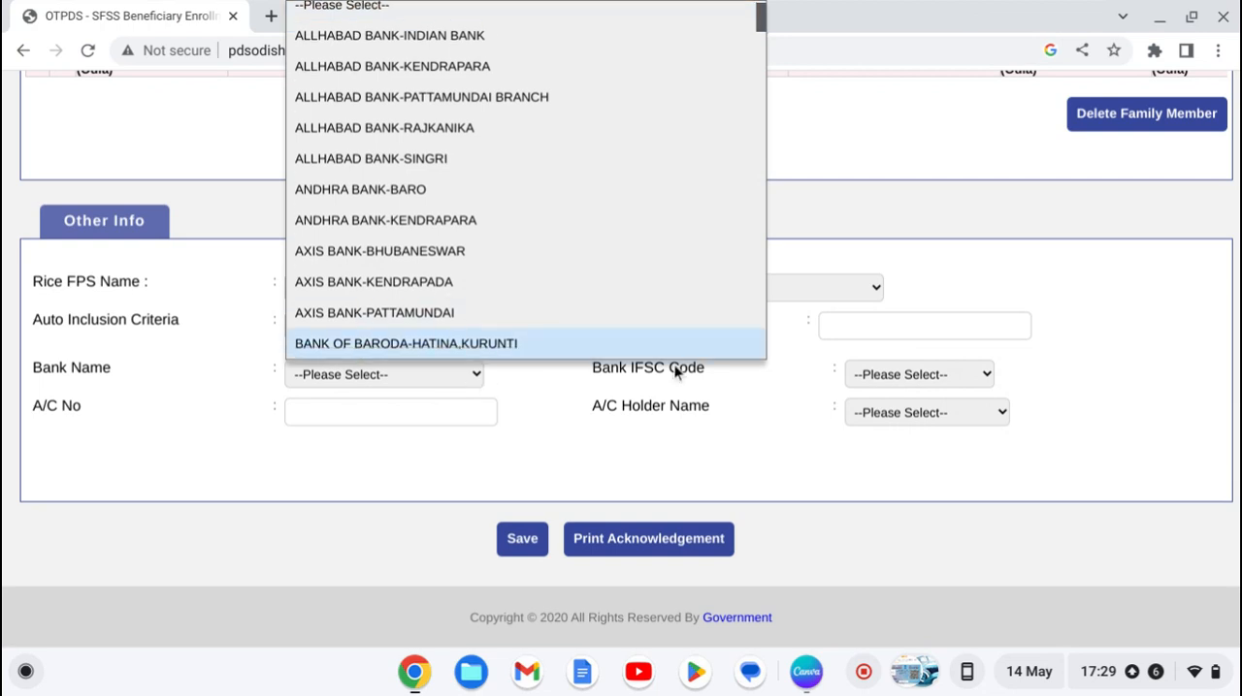
{"action": "left_click", "coordinate": [877, 376]}
{"action": "left_click", "coordinate": [877, 376]}
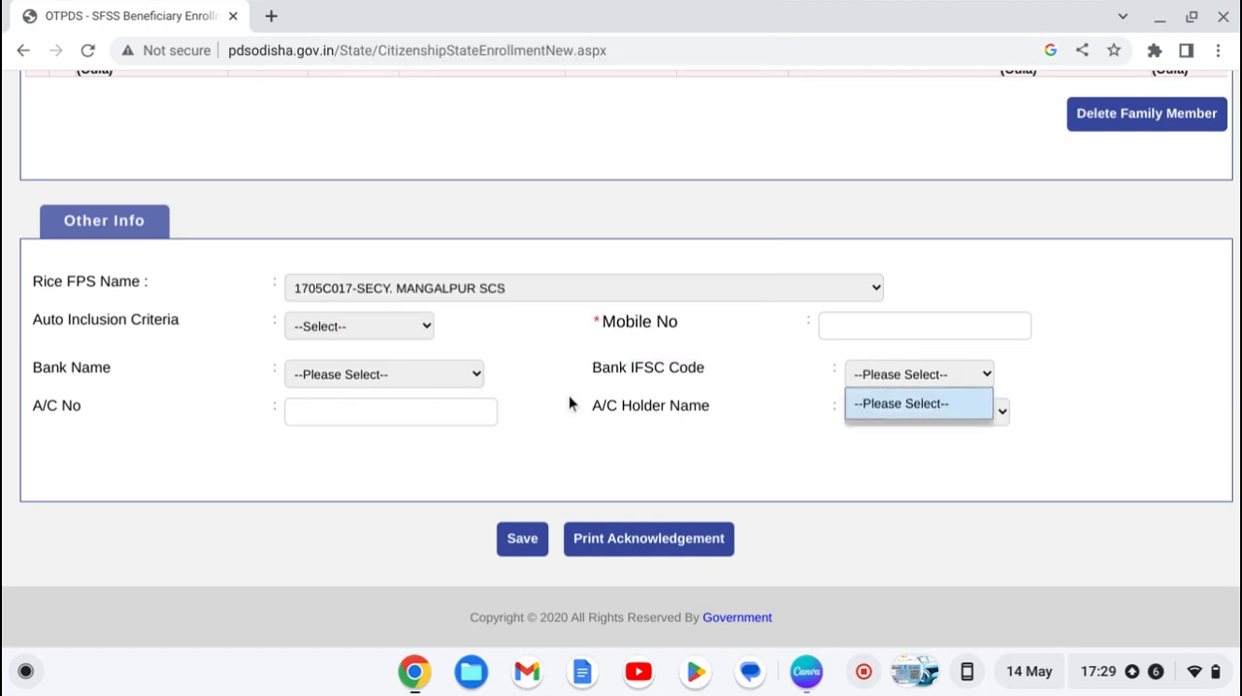
{"action": "left_click", "coordinate": [360, 421]}
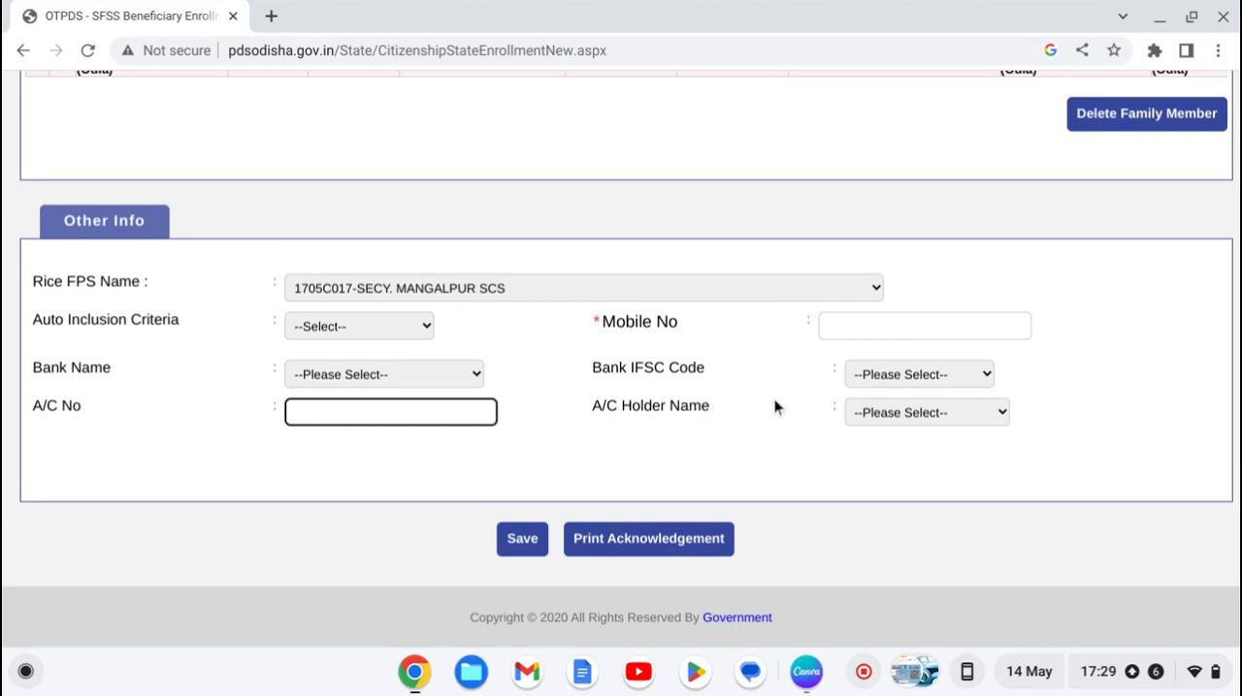
Step: Check the available options for the A/C Holder Name in the Other Info section without choosing one
{"action": "left_click", "coordinate": [885, 413]}
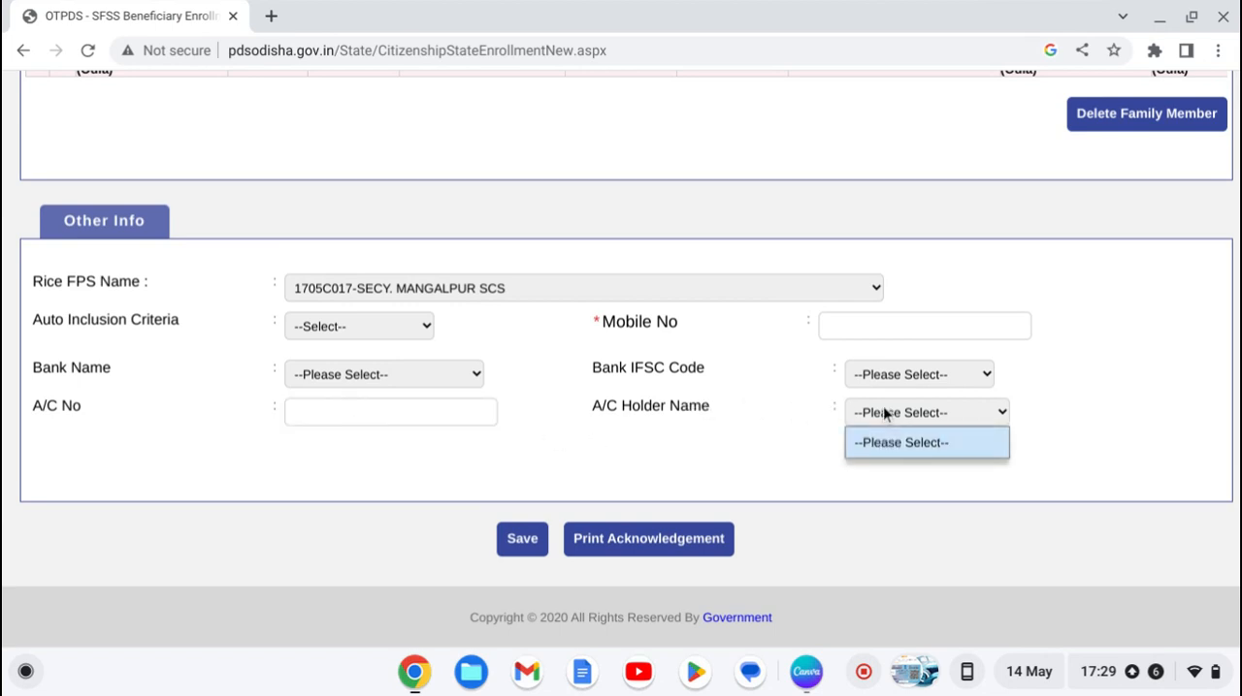
{"action": "left_click", "coordinate": [884, 413]}
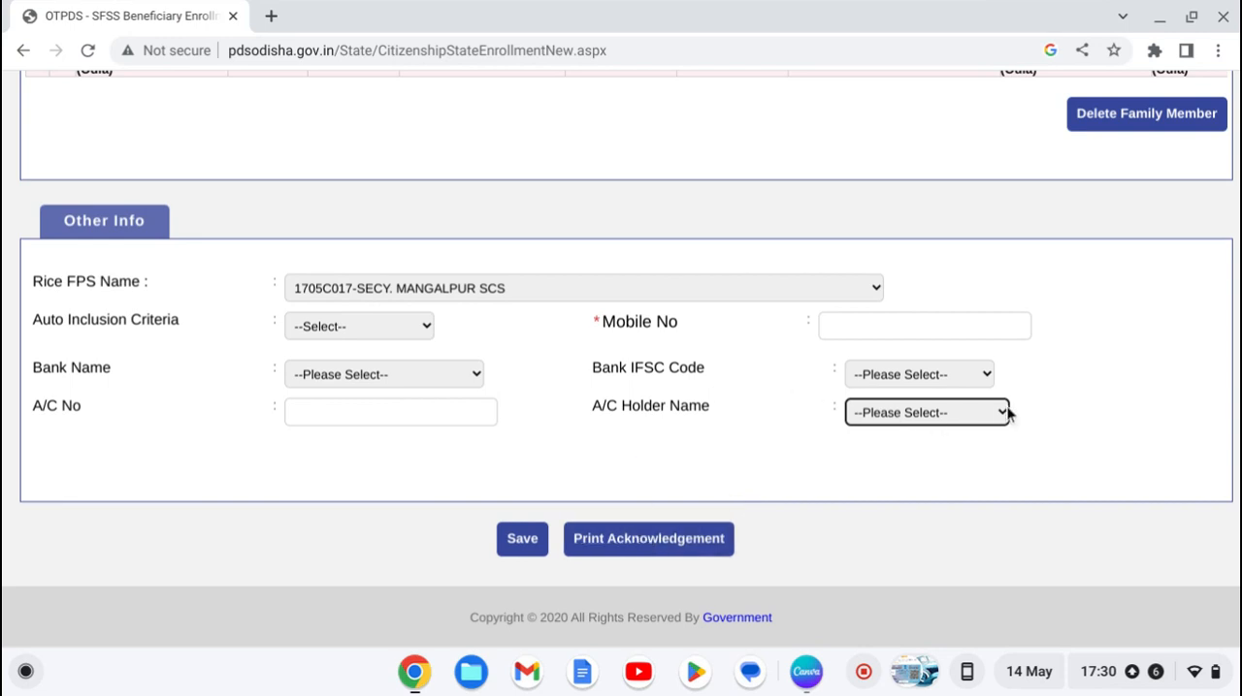
Step: Review the application form from the Other Info section and beneficiary details back up to the present residential address
{"action": "scroll", "coordinate": [1068, 423], "scroll_direction": "up", "scroll_amount": 5}
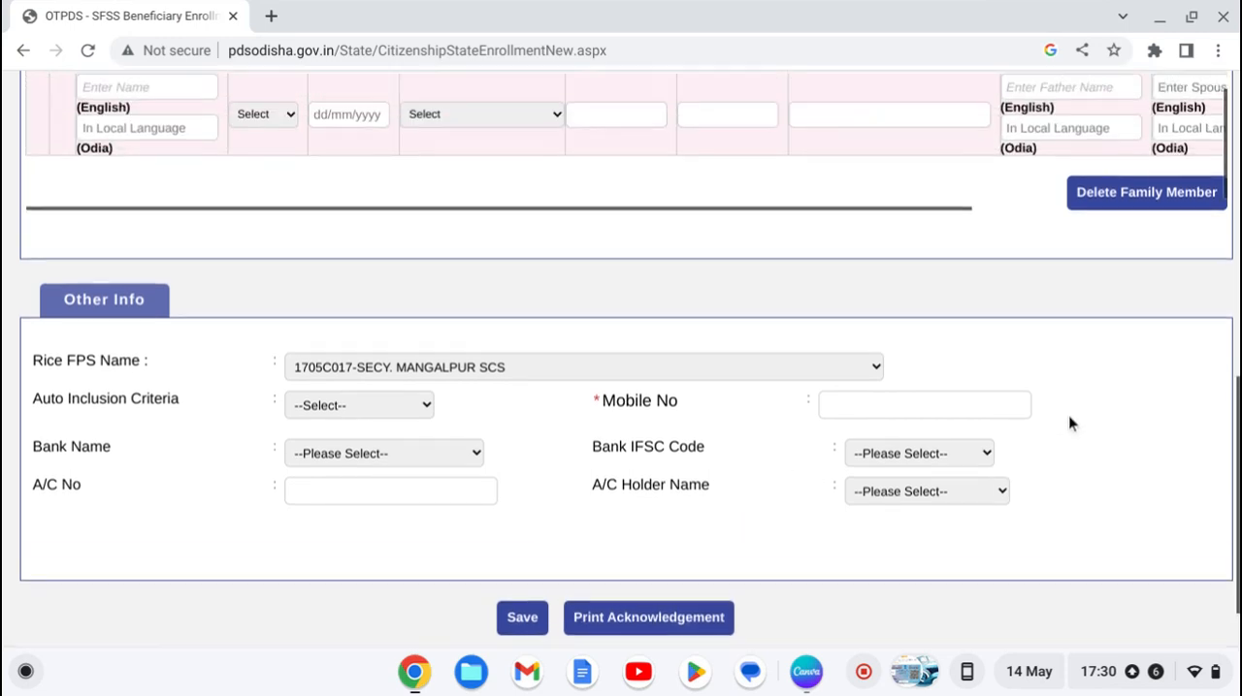
{"action": "scroll", "coordinate": [1070, 421], "scroll_direction": "up", "scroll_amount": 4}
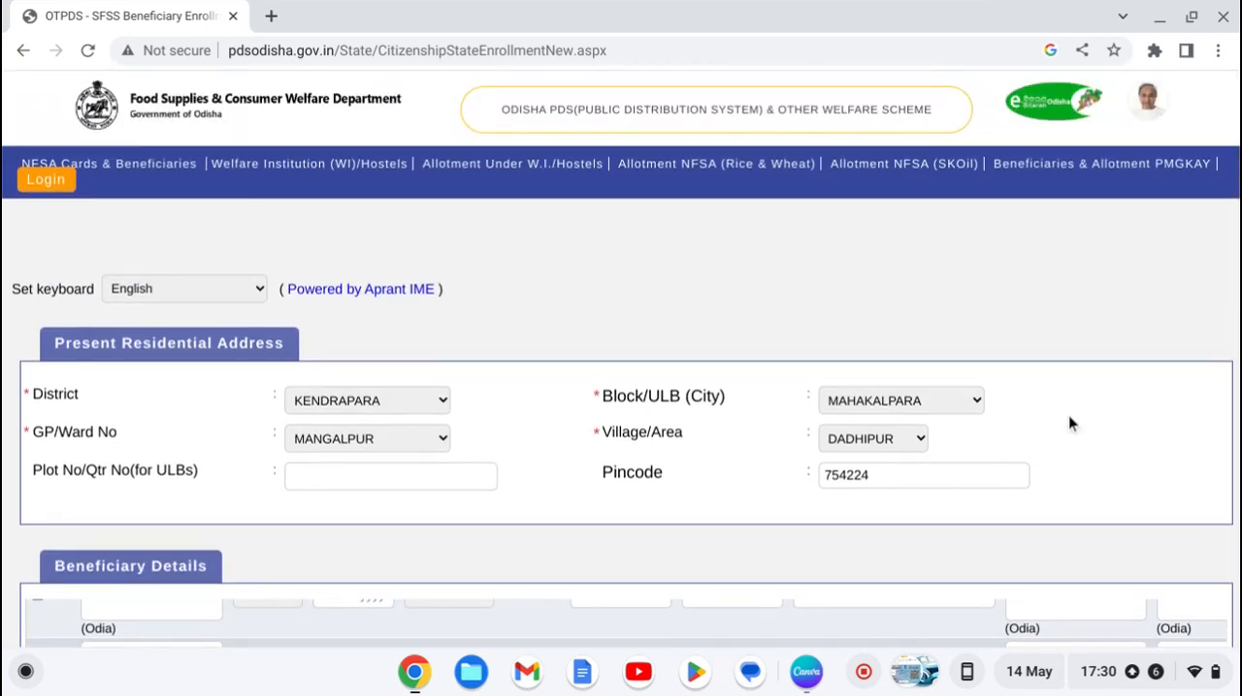
{"action": "scroll", "coordinate": [1069, 419], "scroll_direction": "down", "scroll_amount": 9}
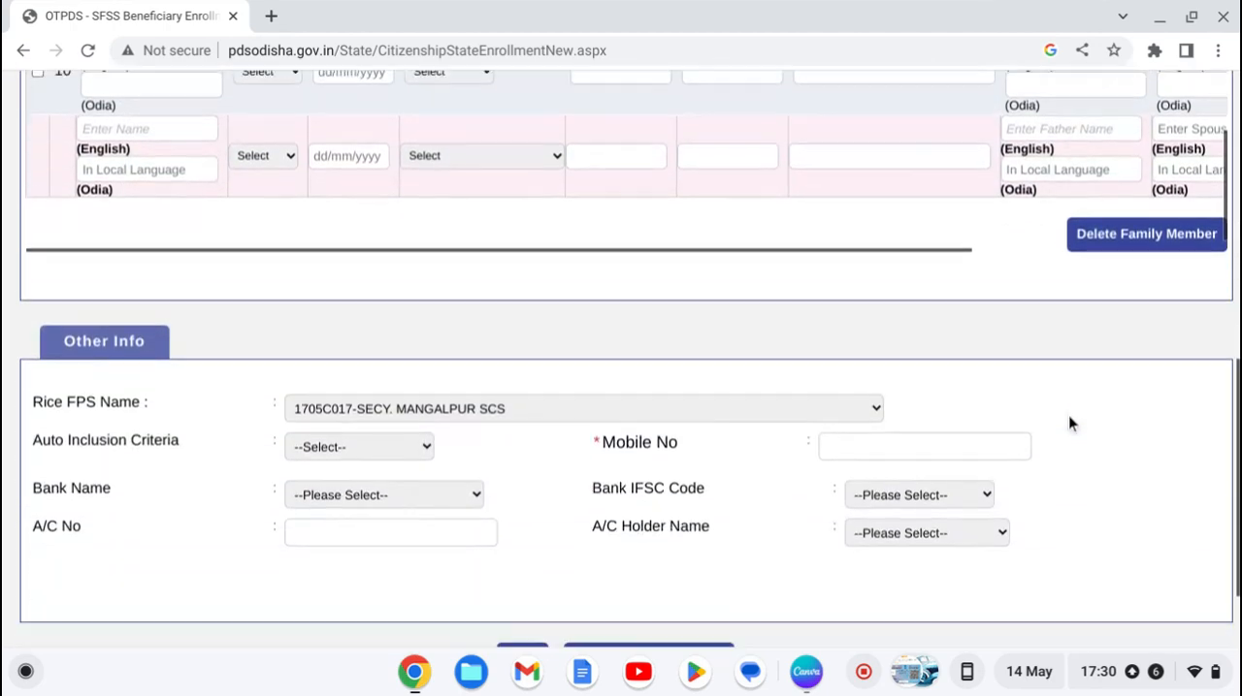
{"action": "scroll", "coordinate": [1070, 423], "scroll_direction": "up", "scroll_amount": 6}
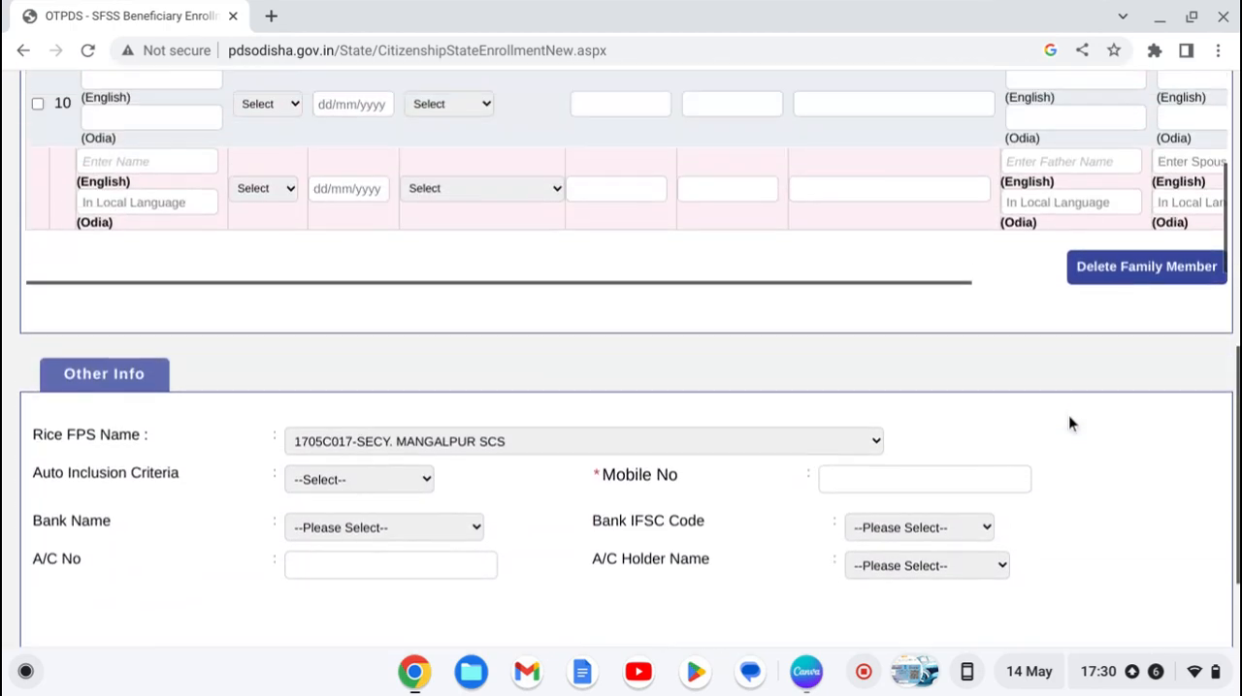
{"action": "scroll", "coordinate": [1068, 423], "scroll_direction": "up", "scroll_amount": 3}
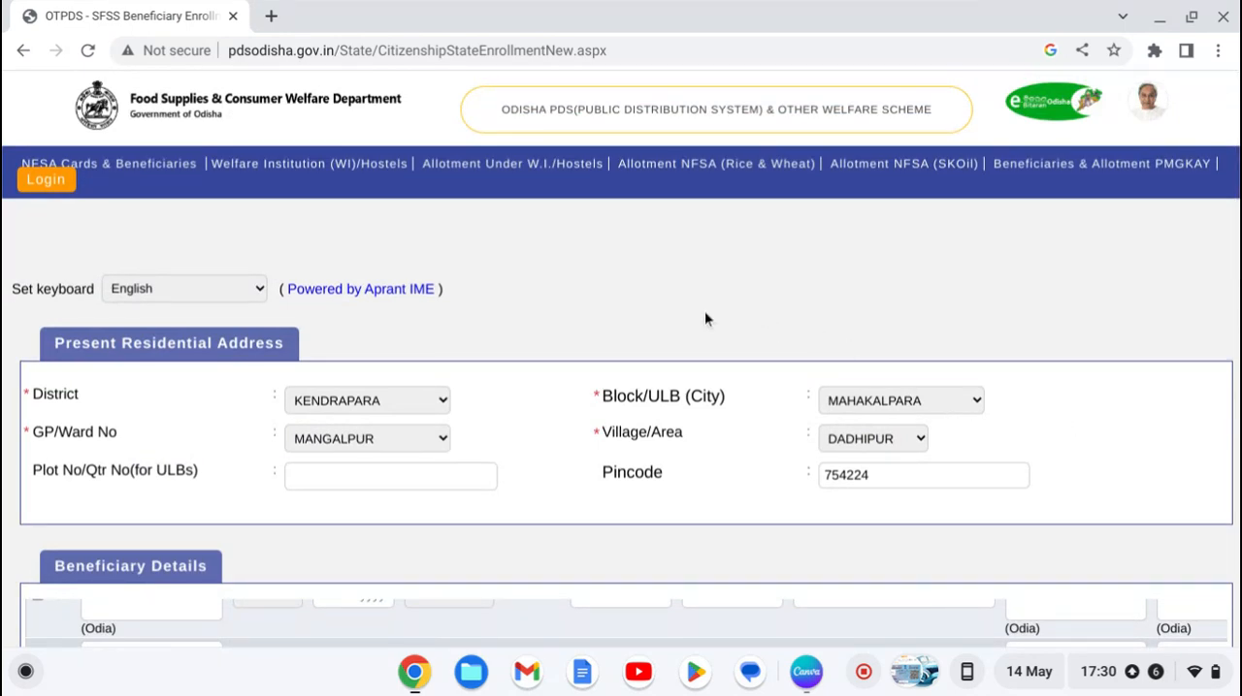
{"action": "scroll", "coordinate": [704, 320], "scroll_direction": "down", "scroll_amount": 1}
{"action": "scroll", "coordinate": [705, 319], "scroll_direction": "up", "scroll_amount": 1}
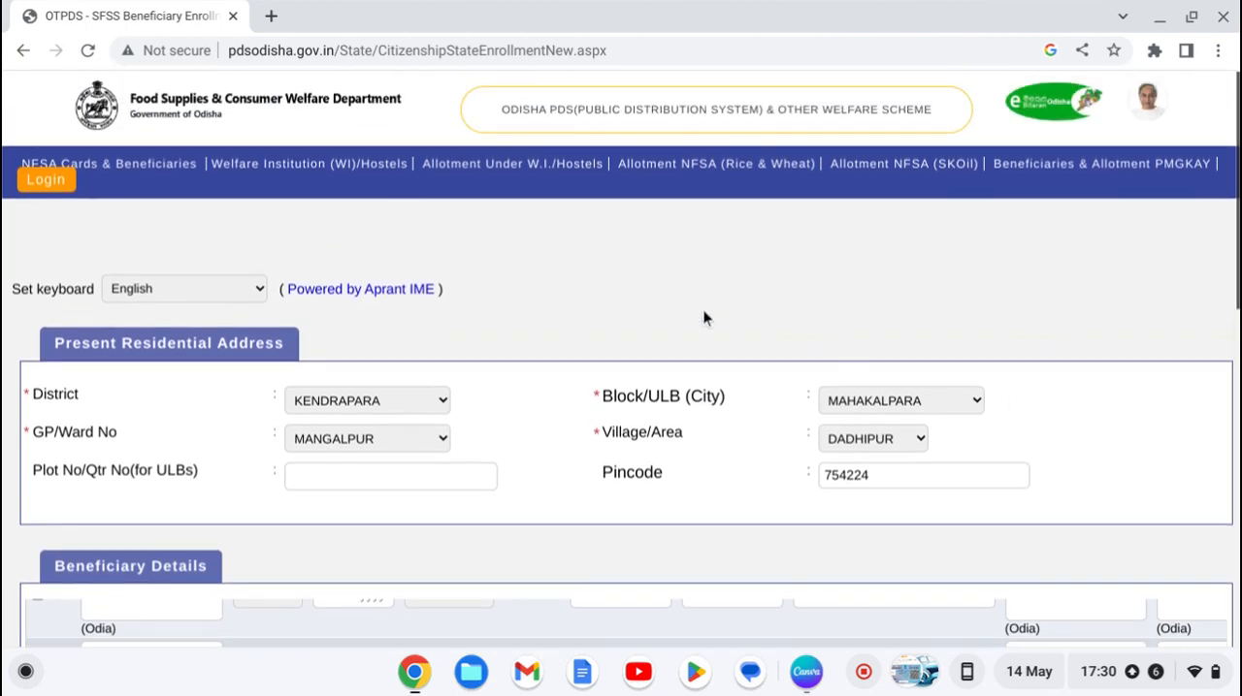
{"action": "scroll", "coordinate": [705, 319], "scroll_direction": "down", "scroll_amount": 1}
{"action": "scroll", "coordinate": [704, 319], "scroll_direction": "up", "scroll_amount": 1}
{"action": "scroll", "coordinate": [704, 319], "scroll_direction": "down", "scroll_amount": 1}
{"action": "scroll", "coordinate": [705, 319], "scroll_direction": "up", "scroll_amount": 1}
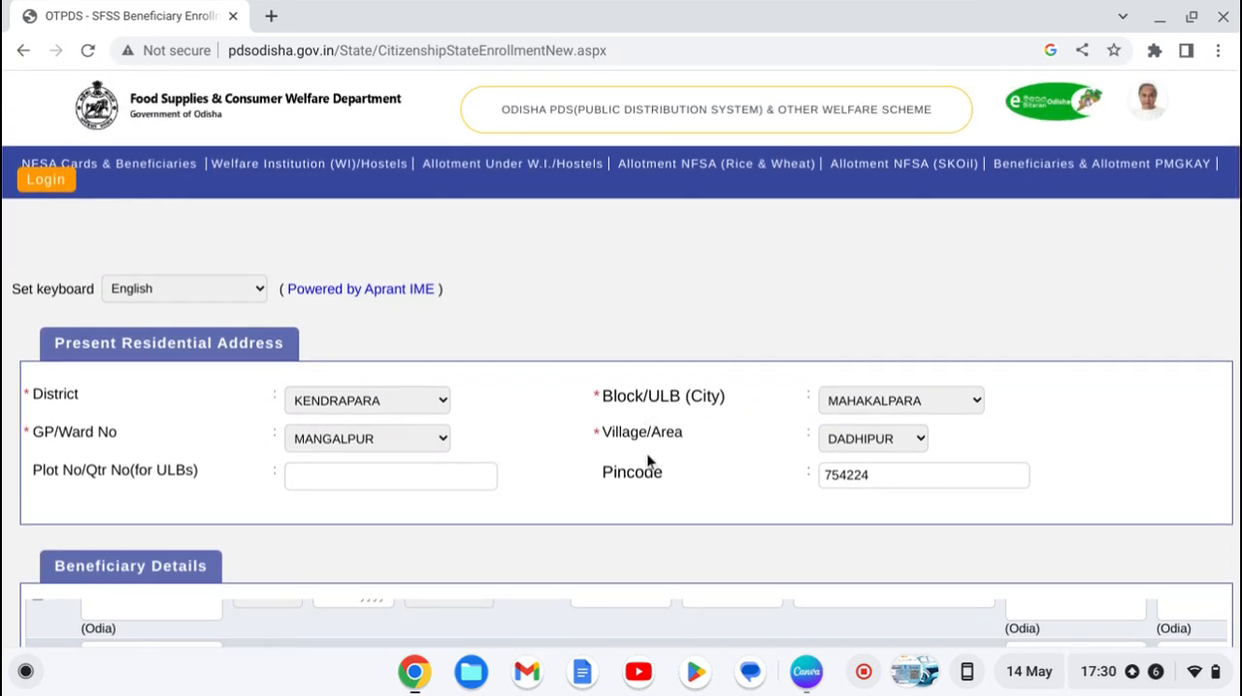